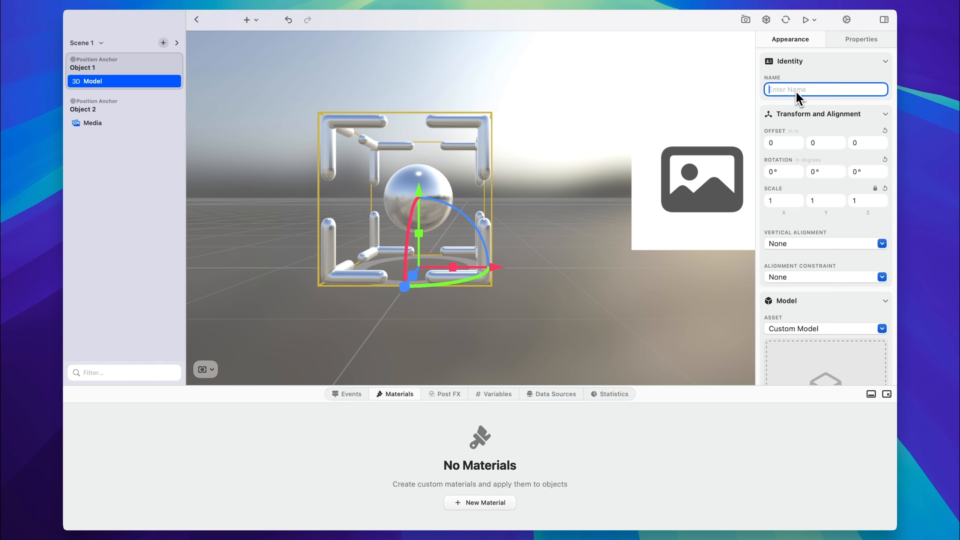
Name the 3D model under Object 1 jksdhjasd, and clear that name again
type("jksdhjasd")
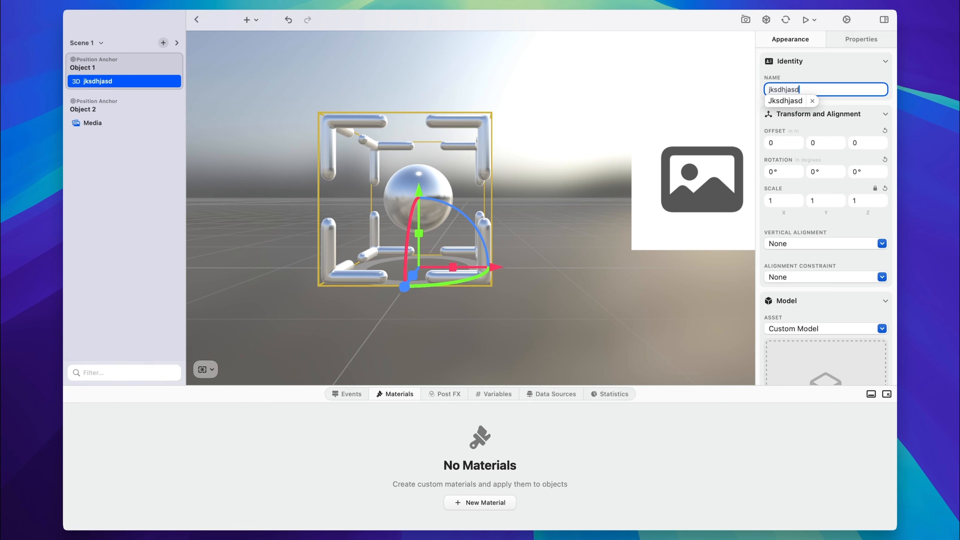
key("Return")
key("BackSpace")
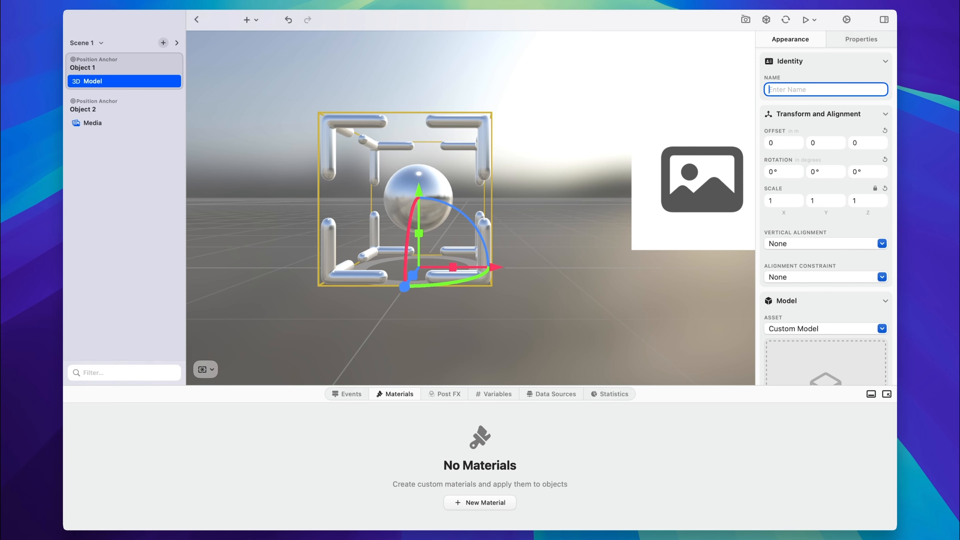
Set the 3D model's vertical alignment to Eye Level
scroll(847, 189, "down", 2)
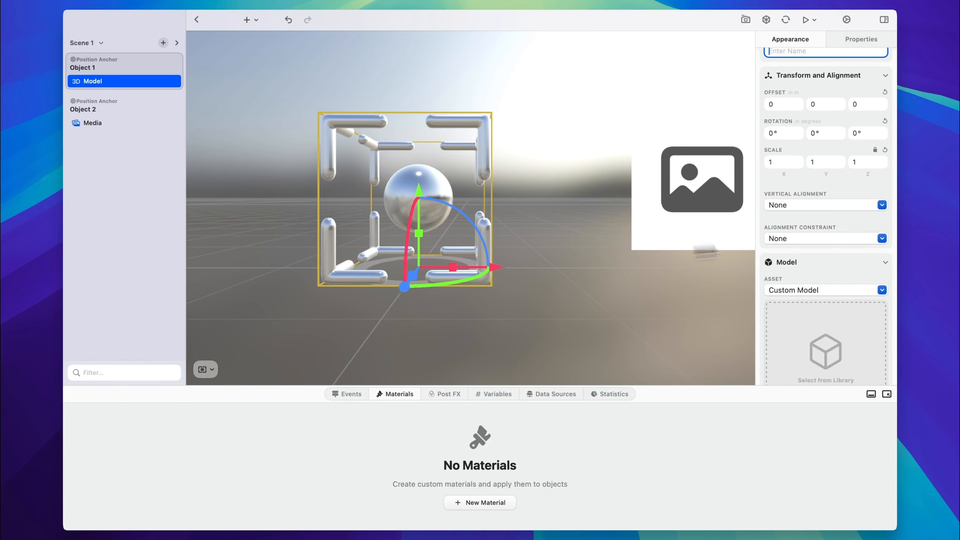
scroll(837, 147, "down", 2)
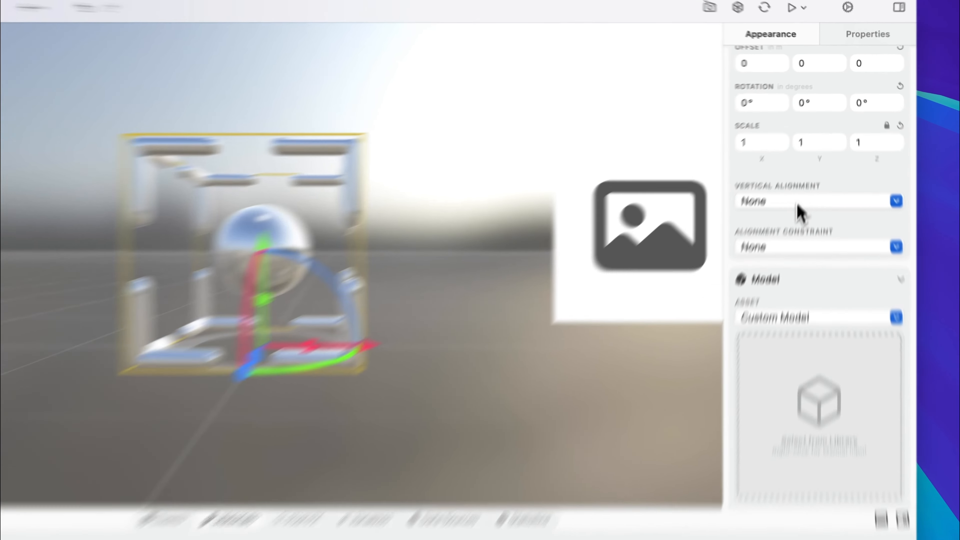
left_click(810, 163)
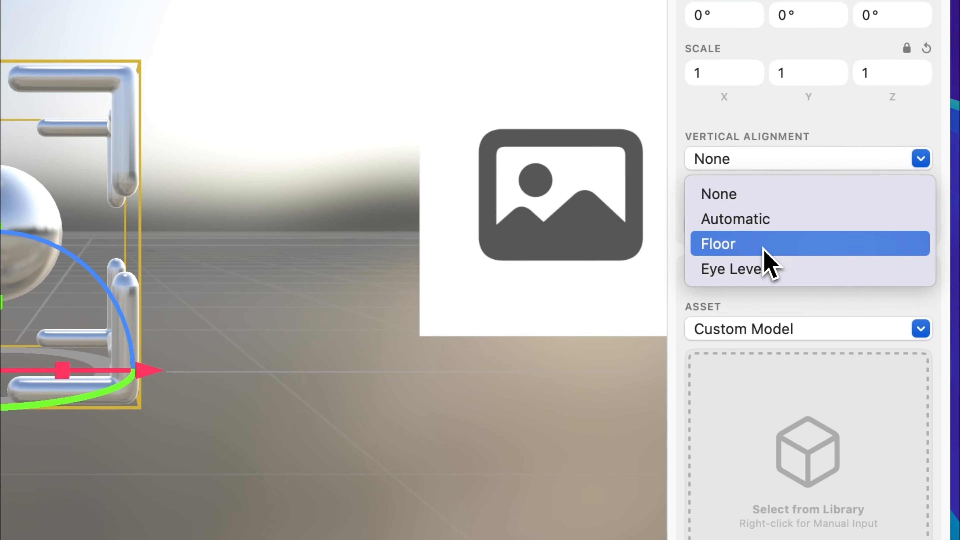
left_click(777, 271)
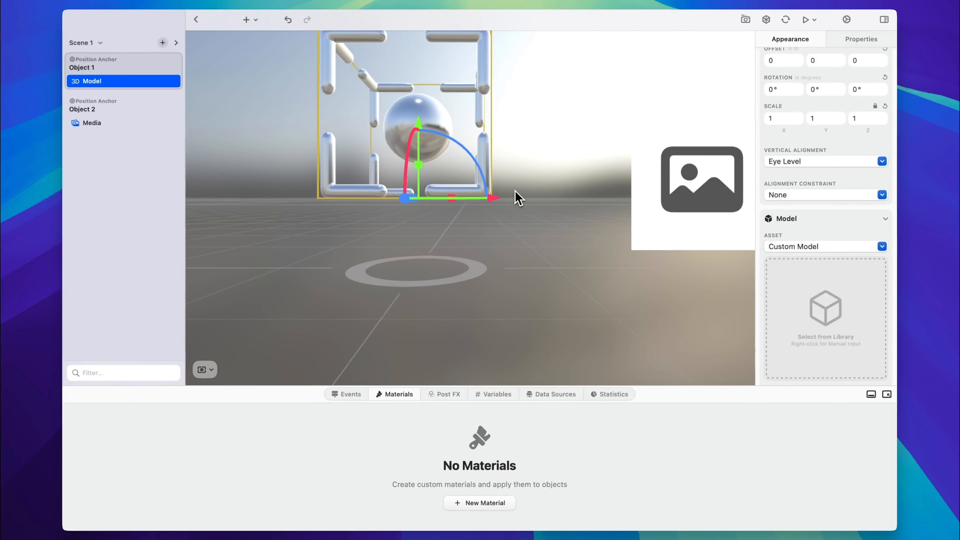
Examine the model's eye-level placement relative to the floor ring and the media object from several angles
scroll(477, 193, "down", 3)
scroll(477, 194, "up", 4)
scroll(517, 197, "up", 5)
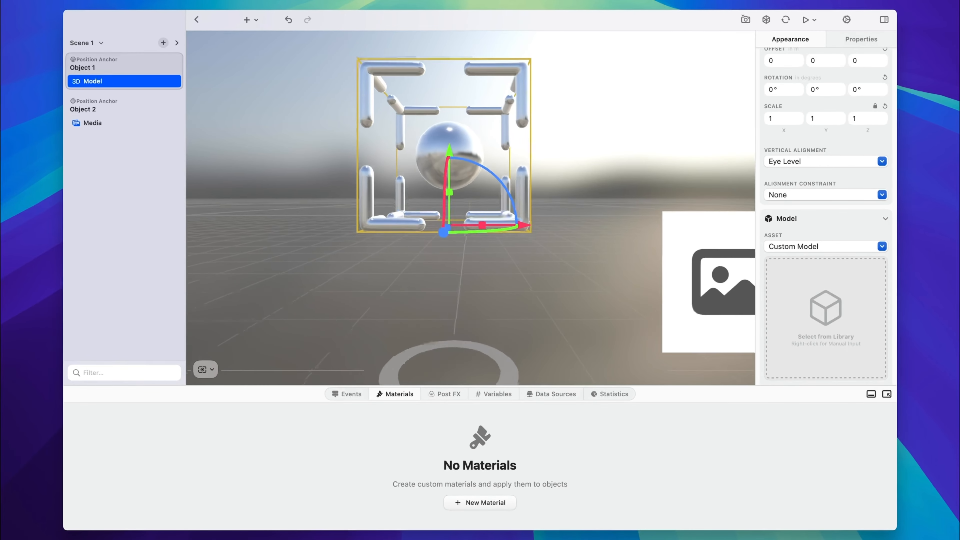
scroll(477, 200, "down", 3)
scroll(477, 200, "up", 2)
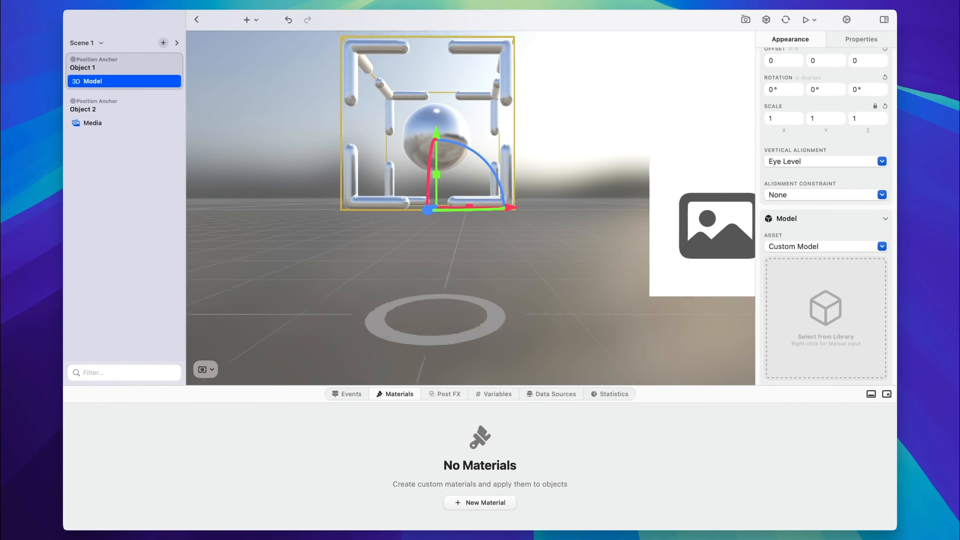
scroll(477, 201, "down", 3)
scroll(477, 201, "down", 2)
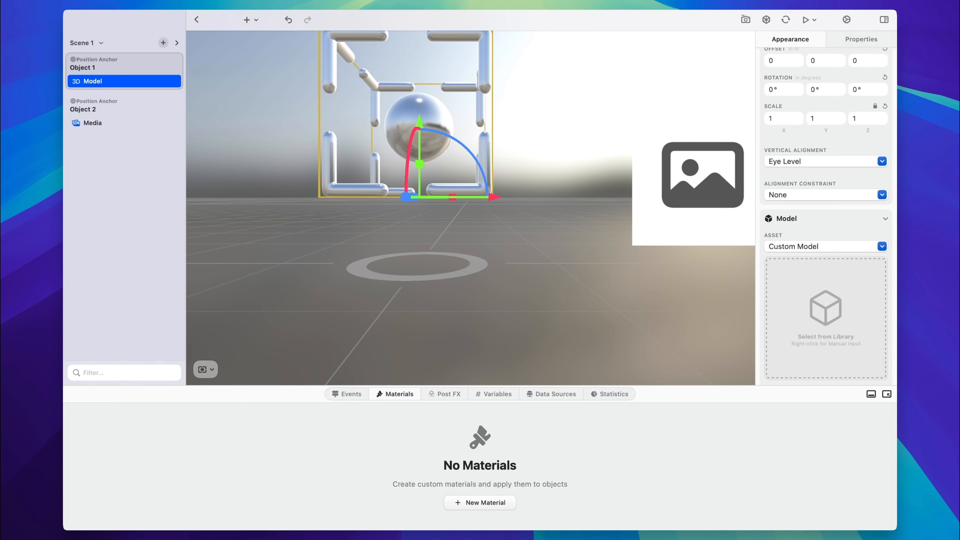
scroll(470, 207, "up", 3)
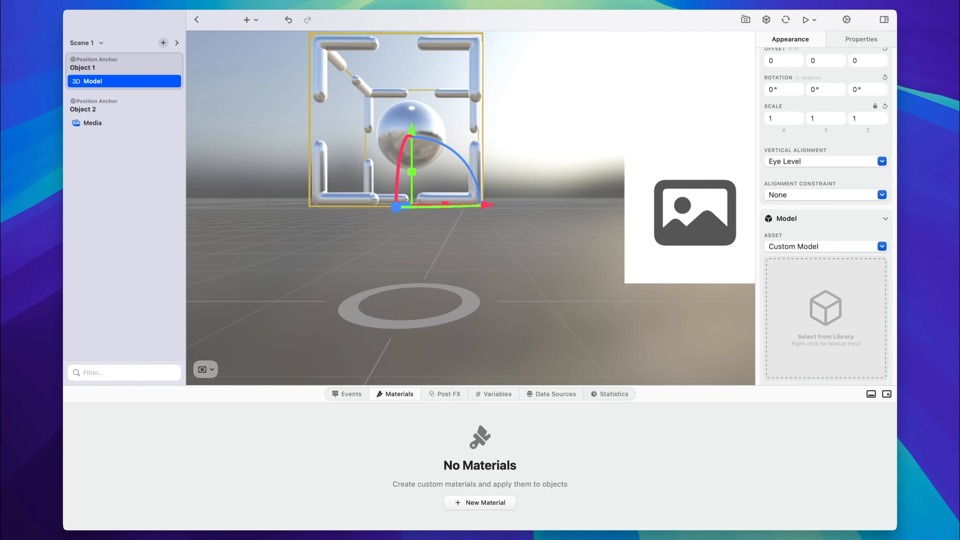
scroll(470, 208, "down", 4)
scroll(470, 208, "up", 4)
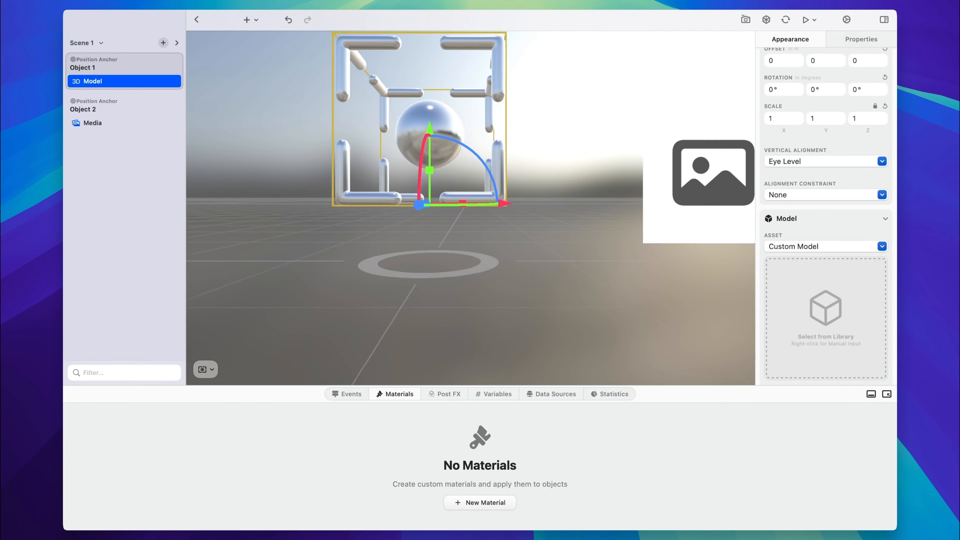
scroll(470, 208, "down", 3)
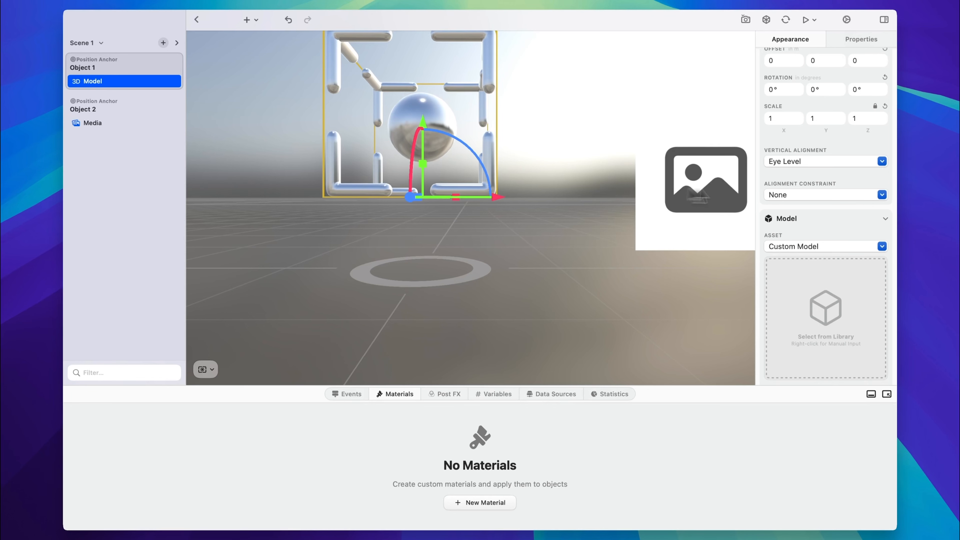
Return the 3D model's vertical alignment to None
left_click(851, 162)
left_click(840, 179)
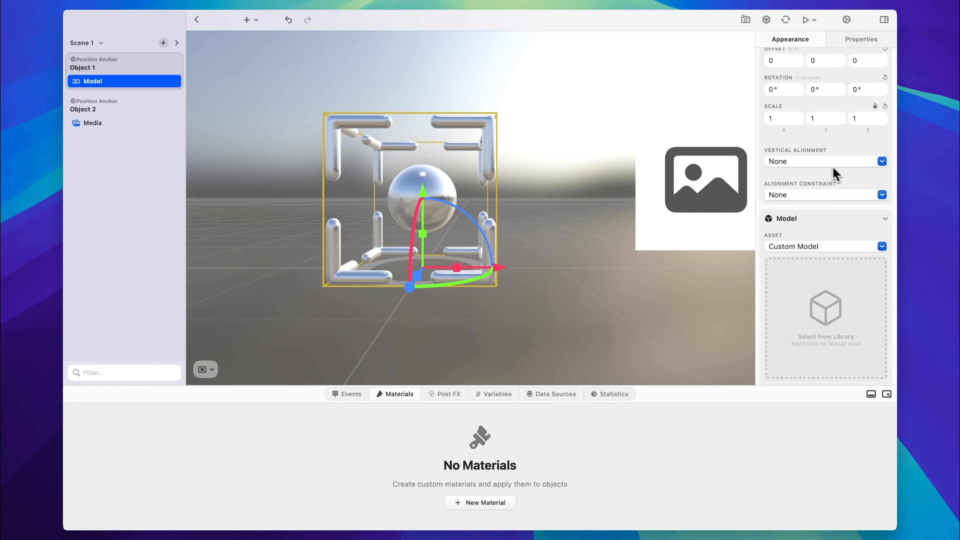
Set the model's alignment constraint to Billboard and check its orientation from another camera angle
scroll(841, 171, "down", 2)
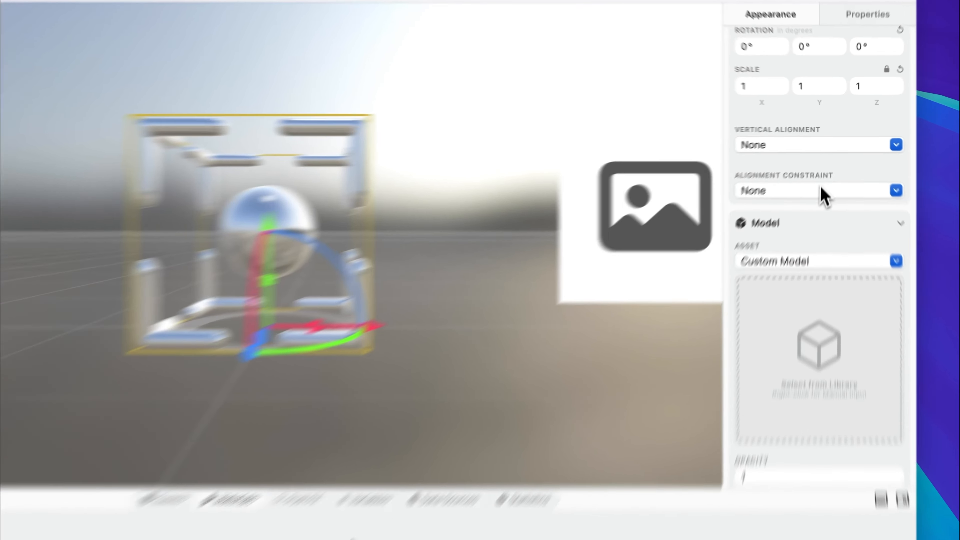
left_click(822, 170)
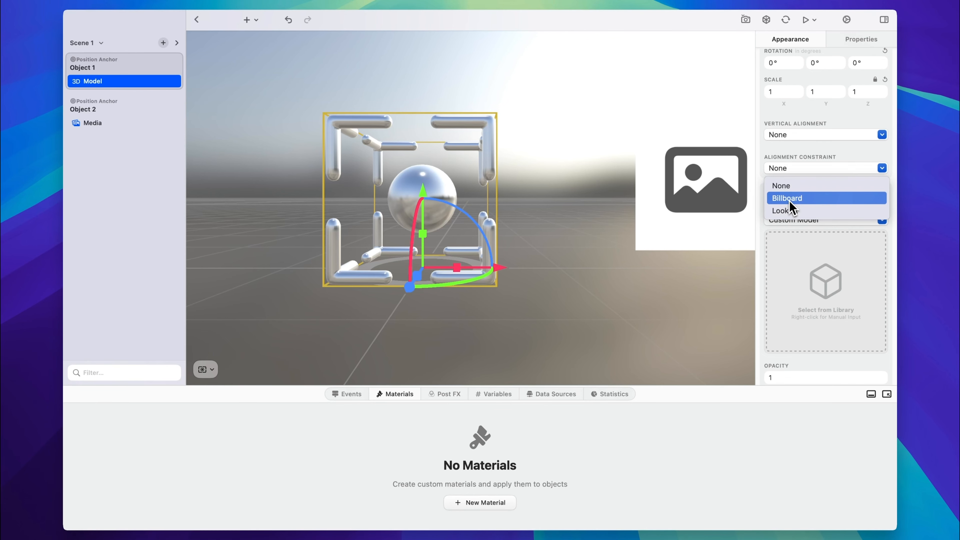
left_click(790, 200)
left_click_drag(572, 304, 535, 313)
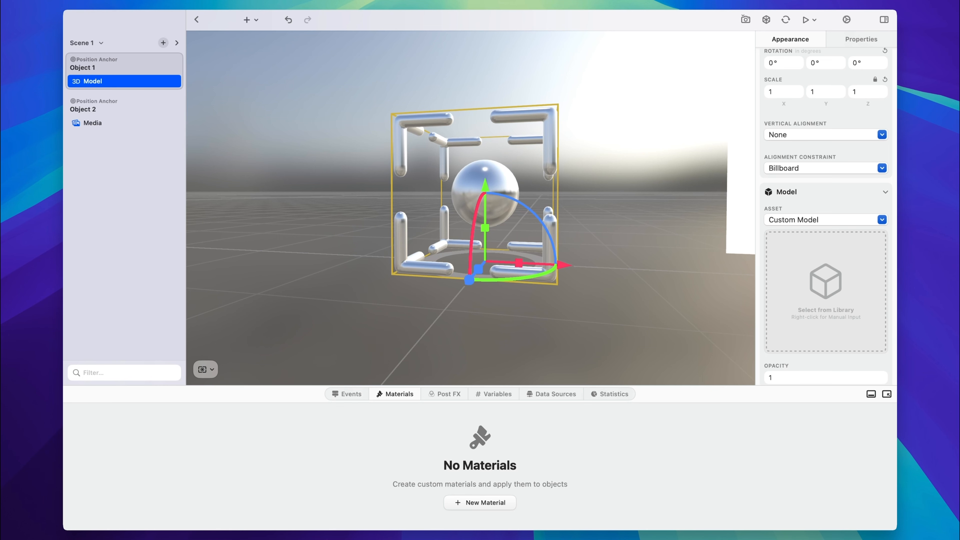
Set the model's alignment constraint to Look At, check its orientation, and review the target options while keeping Camera
left_click(807, 168)
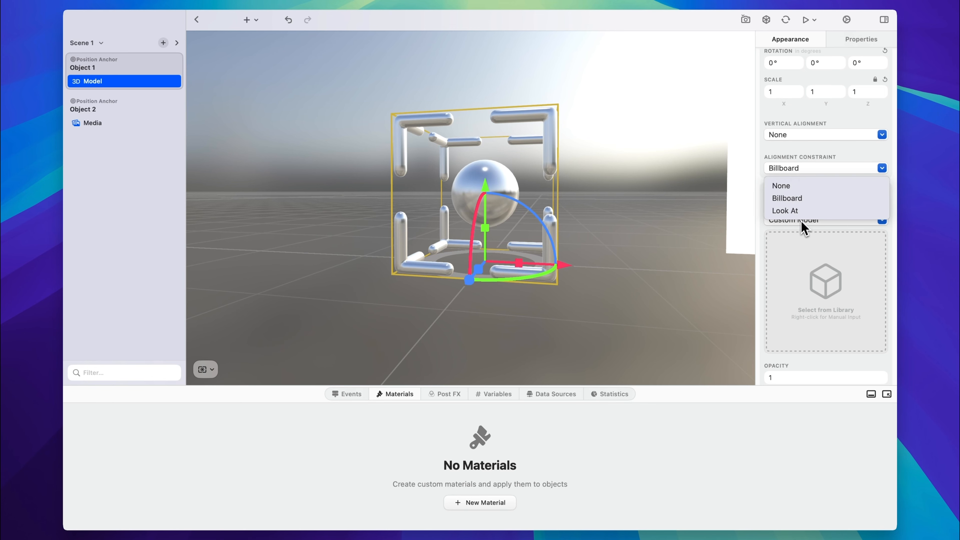
left_click(800, 211)
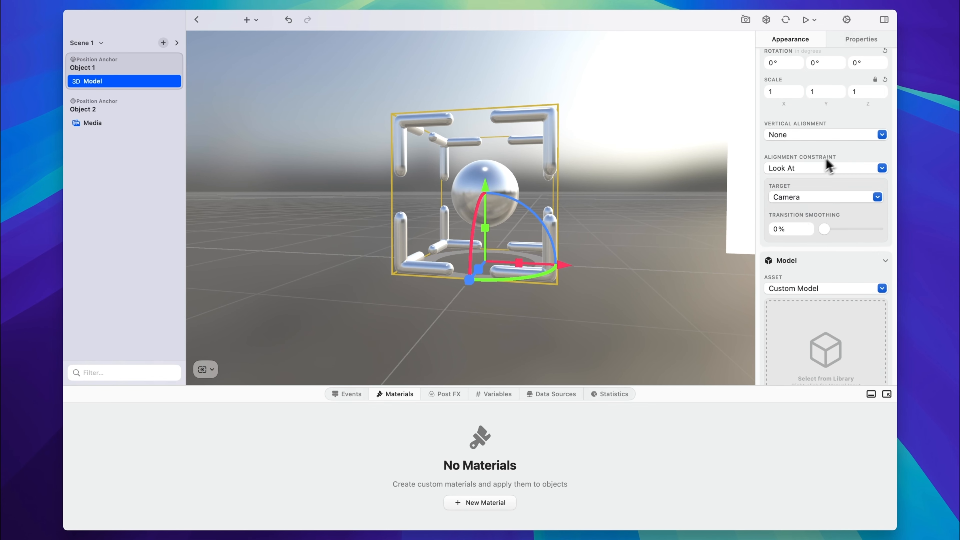
left_click_drag(669, 270, 686, 272)
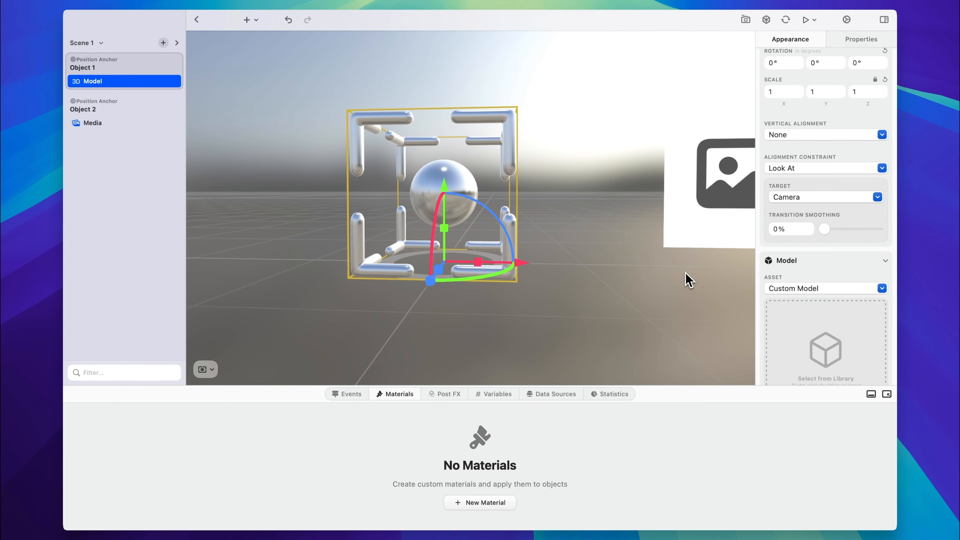
scroll(537, 313, "left", 3)
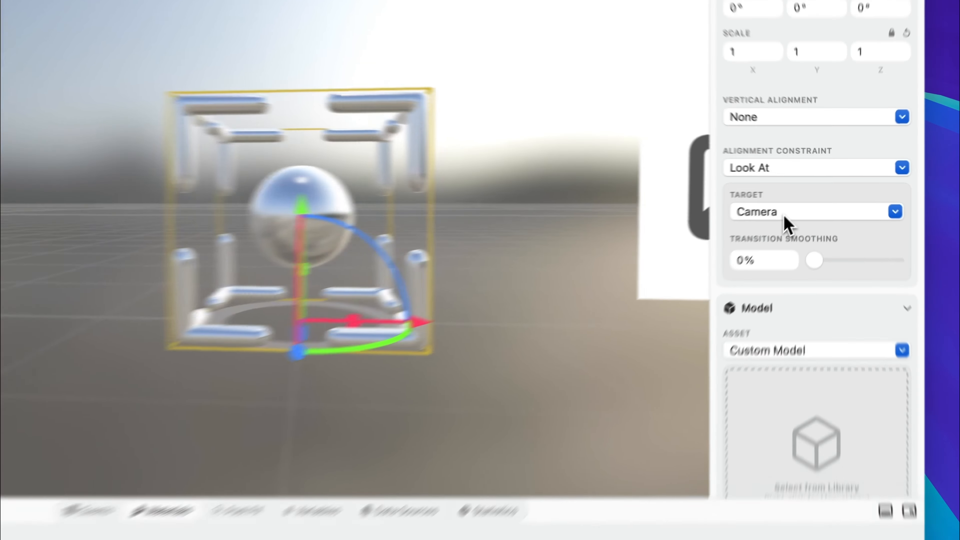
left_click(803, 199)
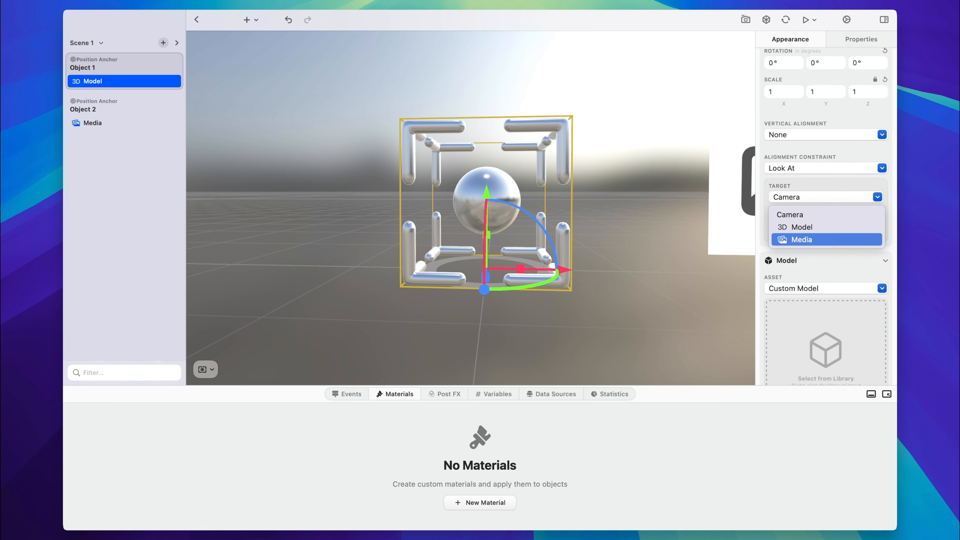
left_click(844, 127)
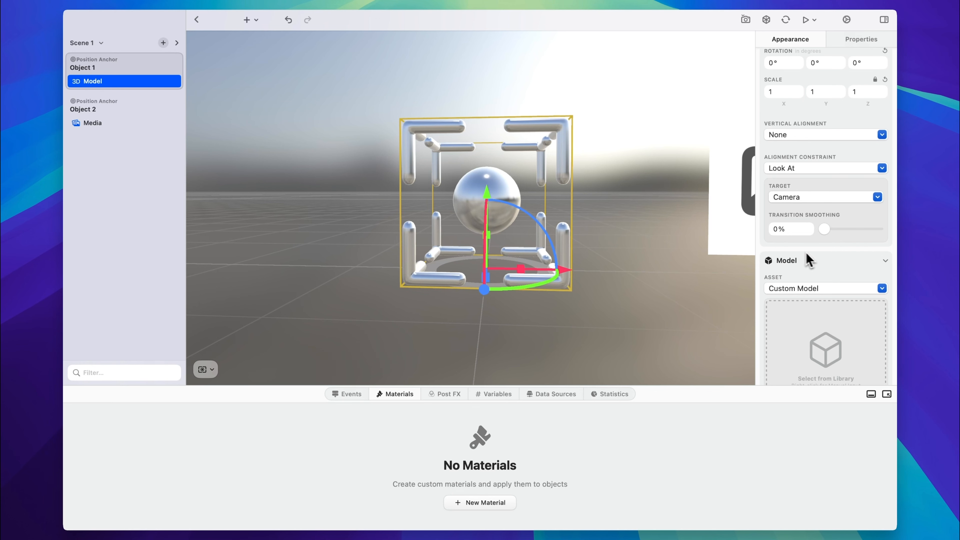
Switch the model's asset to Primitive and review the available primitive types, keeping Box
scroll(805, 259, "down", 3)
scroll(836, 178, "down", 2)
scroll(821, 181, "down", 1)
left_click(798, 154)
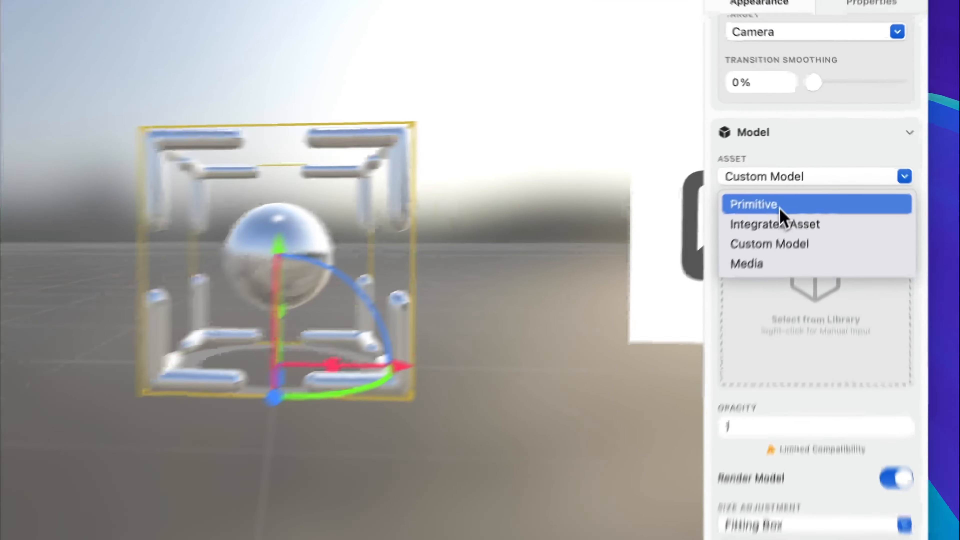
left_click(803, 169)
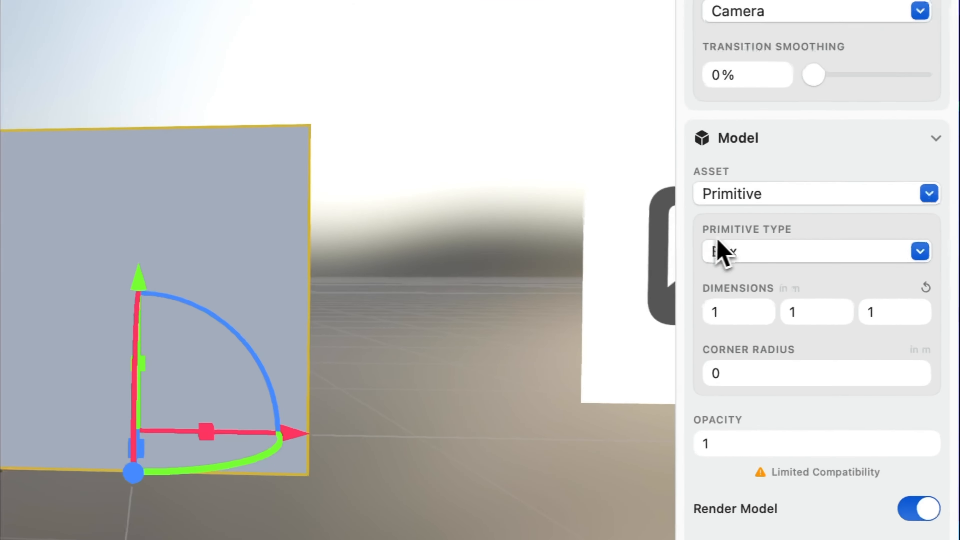
left_click(820, 245)
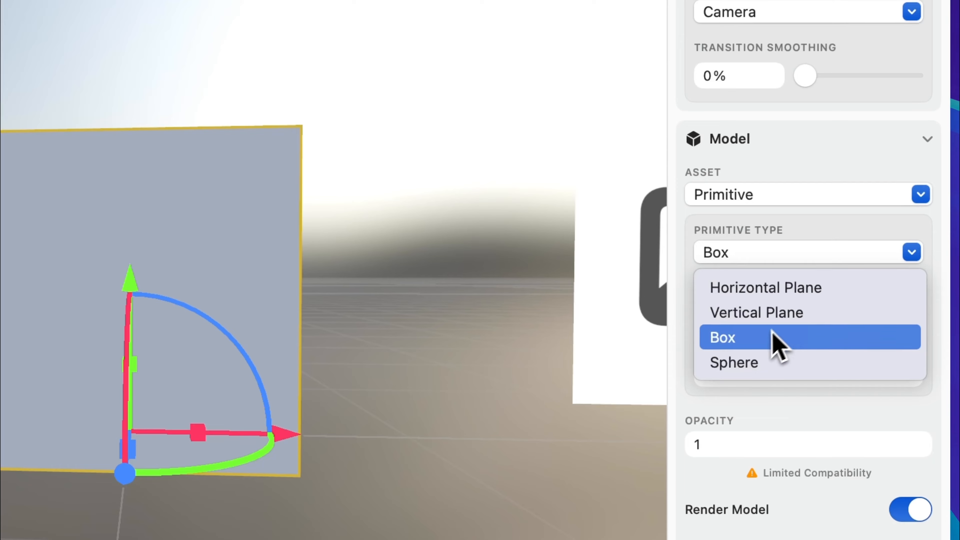
left_click(775, 205)
Switch the model's asset to Integrated Asset and review the available asset types, keeping Coin
left_click(776, 204)
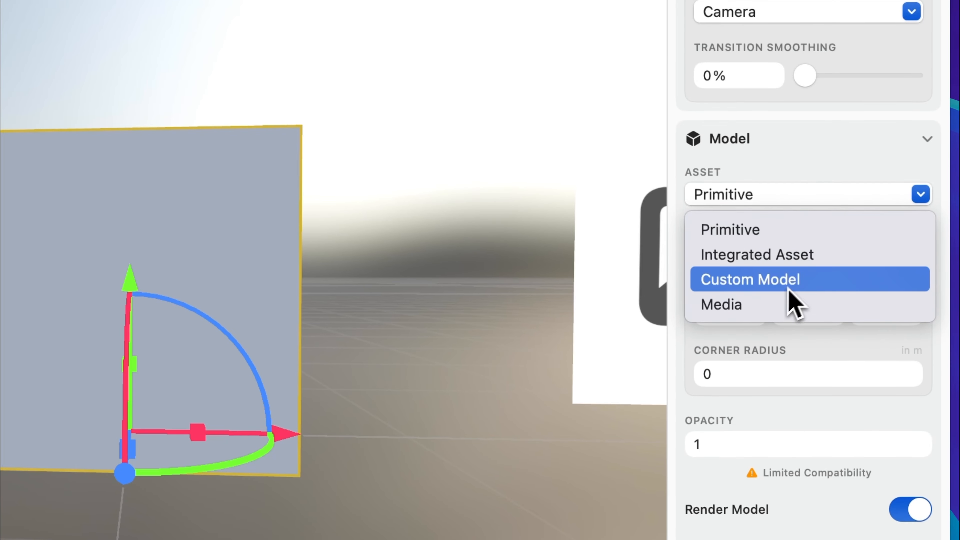
left_click(816, 261)
scroll(815, 261, "up", 10)
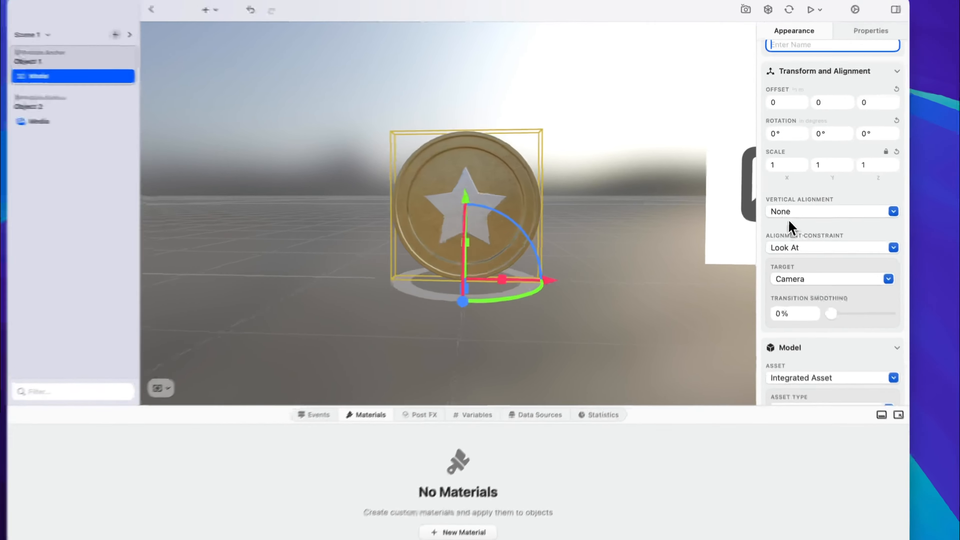
scroll(827, 260, "down", 5)
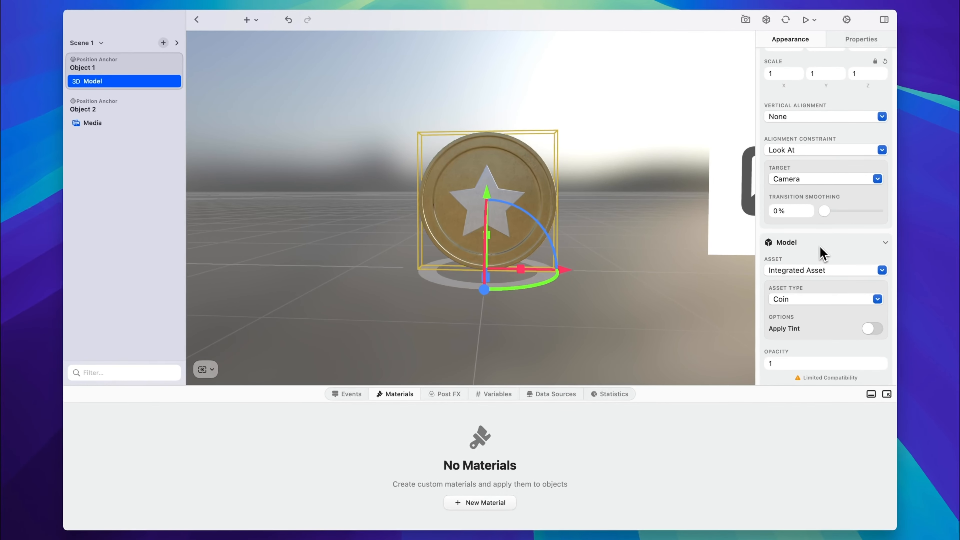
left_click(803, 299)
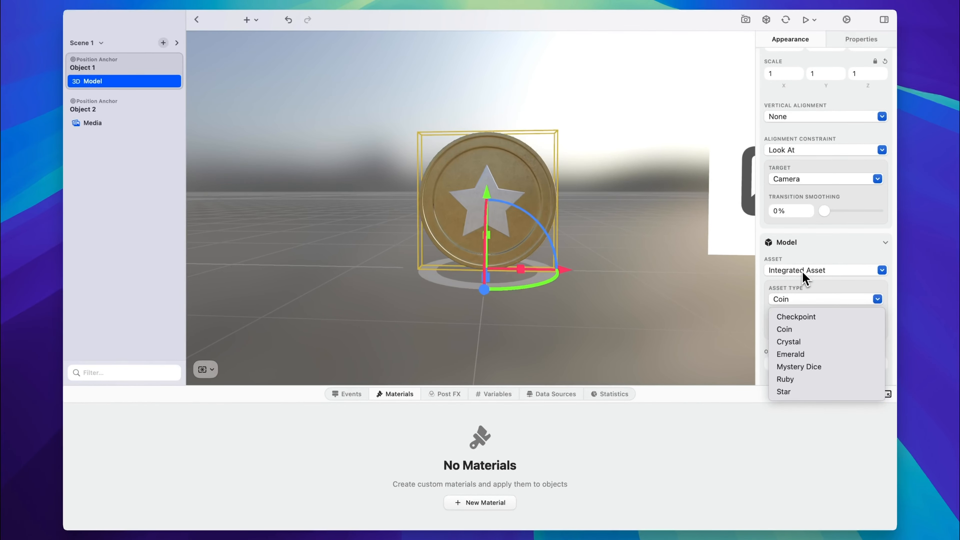
Return the model's asset to Custom Model
left_click(814, 272)
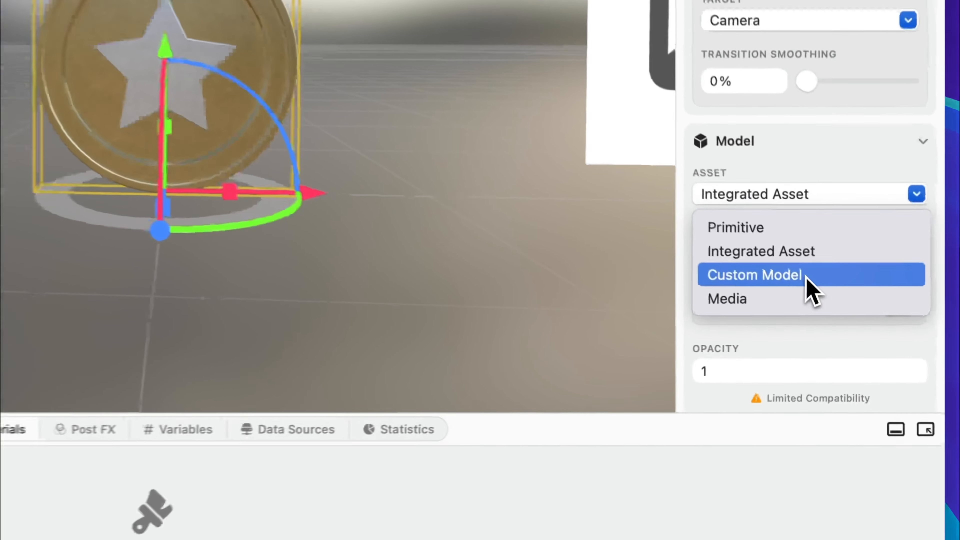
left_click(809, 284)
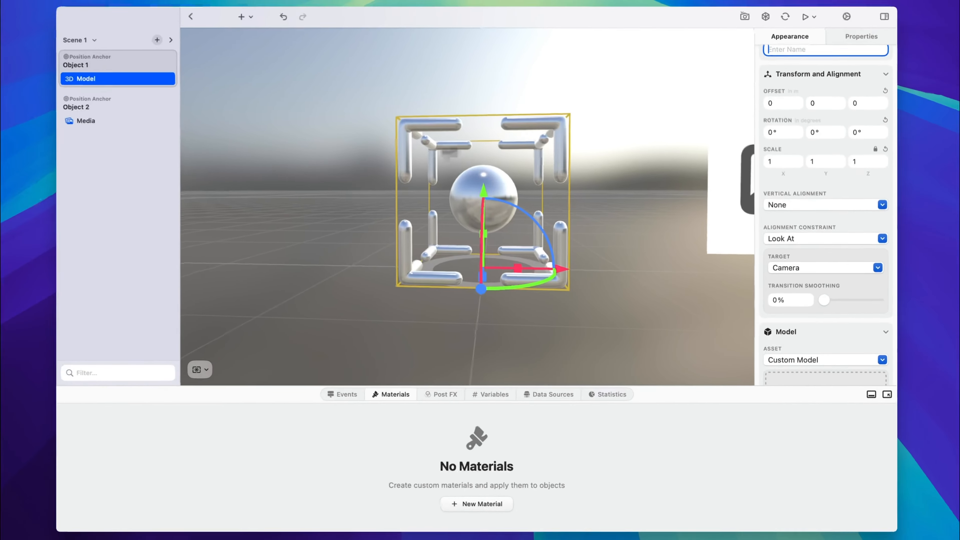
middle_click_drag(458, 311, 455, 270)
Browse the asset library's 3D and starter assets and assign Toy Plane as the custom model
scroll(816, 318, "down", 5)
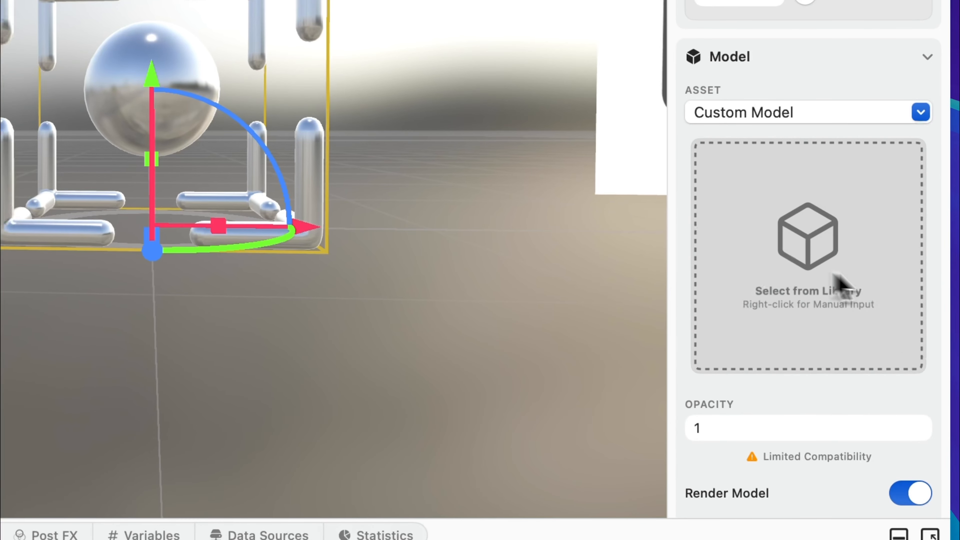
left_click(814, 300)
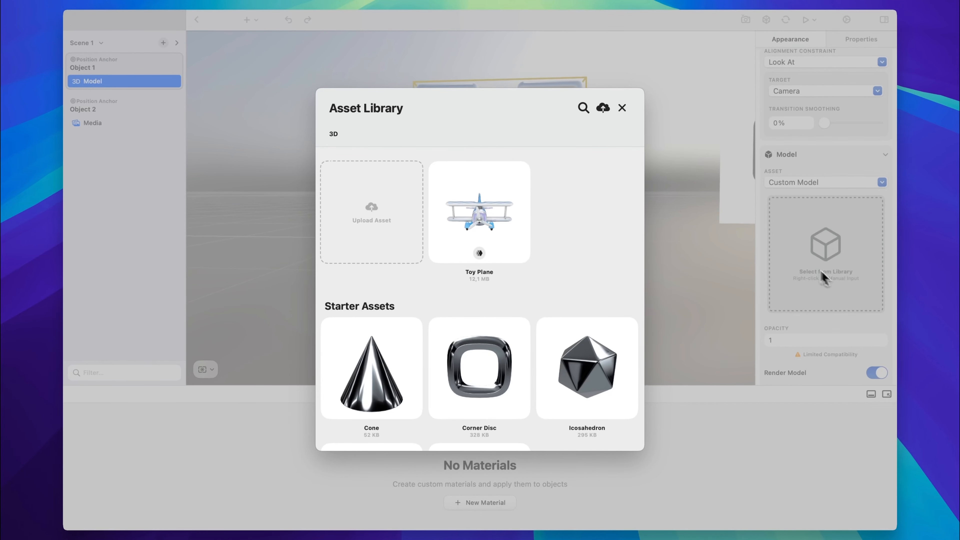
scroll(566, 312, "down", 3)
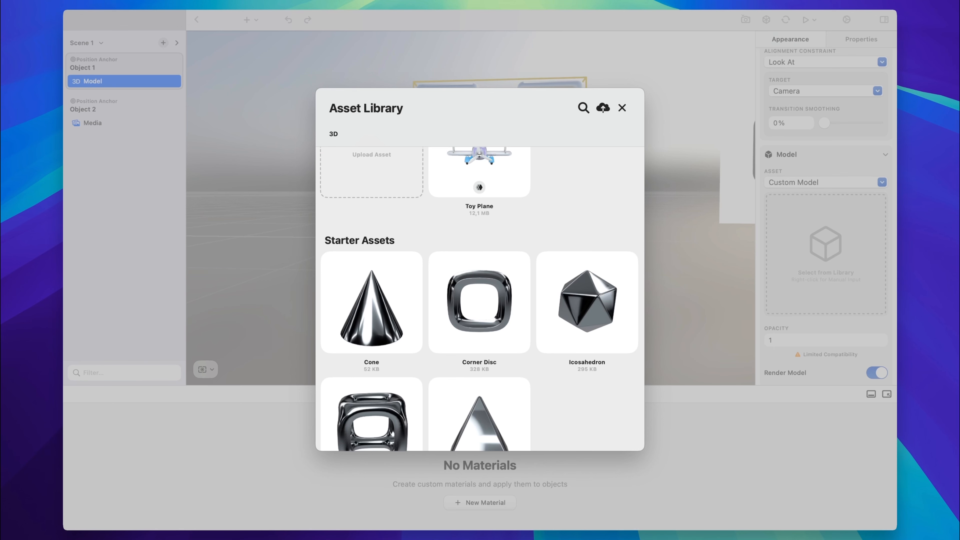
scroll(569, 318, "up", 3)
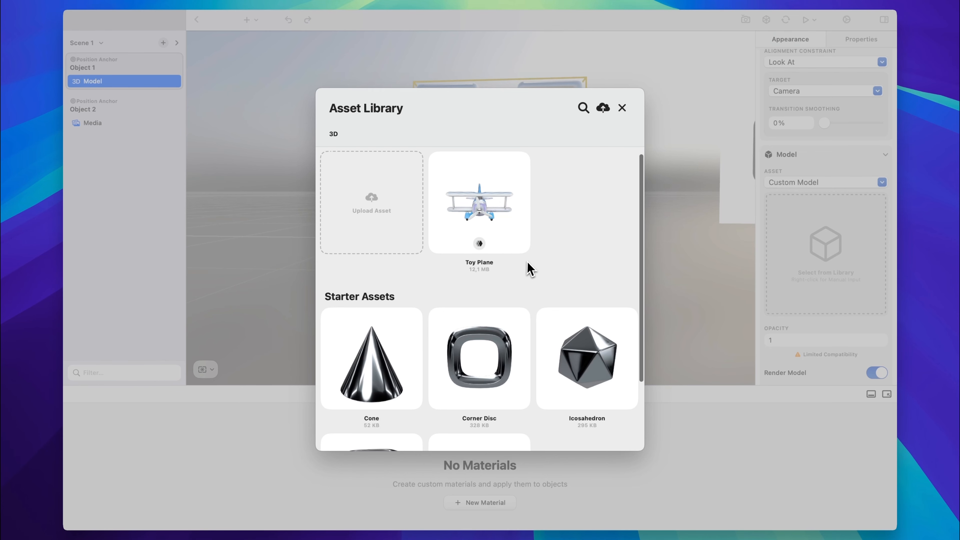
scroll(528, 261, "down", 1)
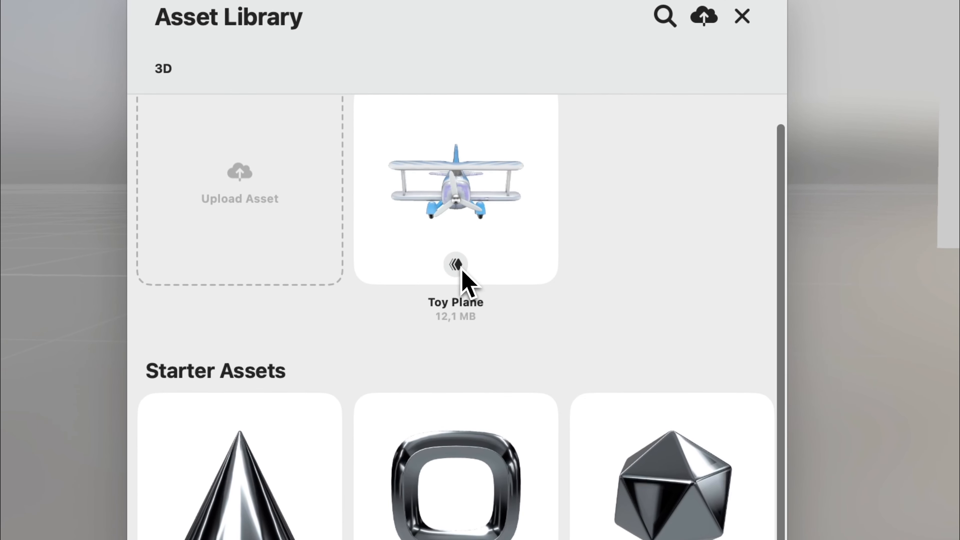
scroll(508, 299, "up", 2)
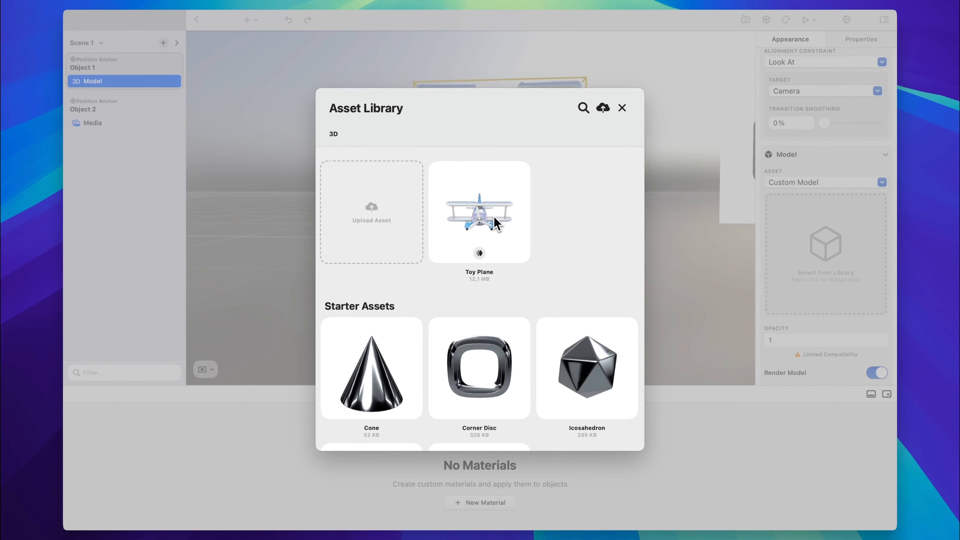
scroll(494, 215, "down", 3)
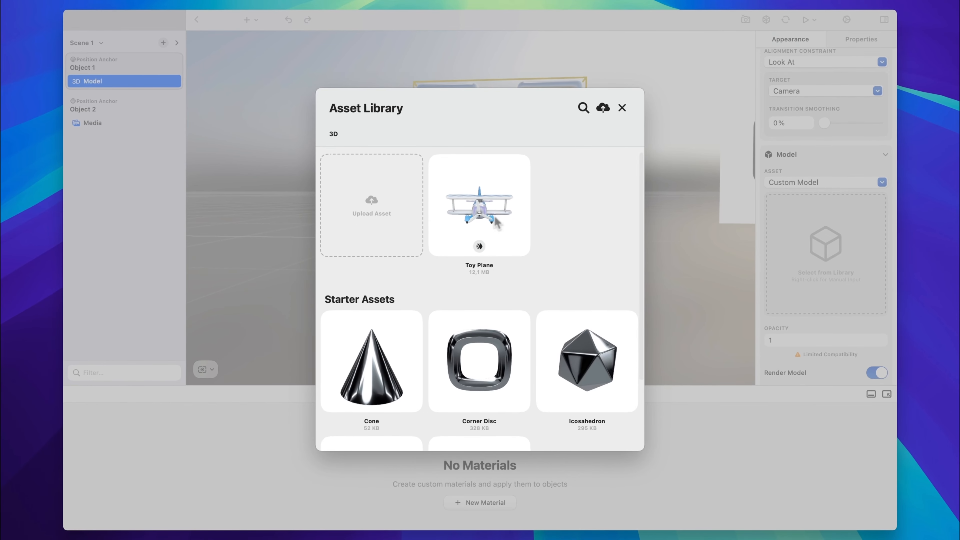
scroll(495, 215, "up", 3)
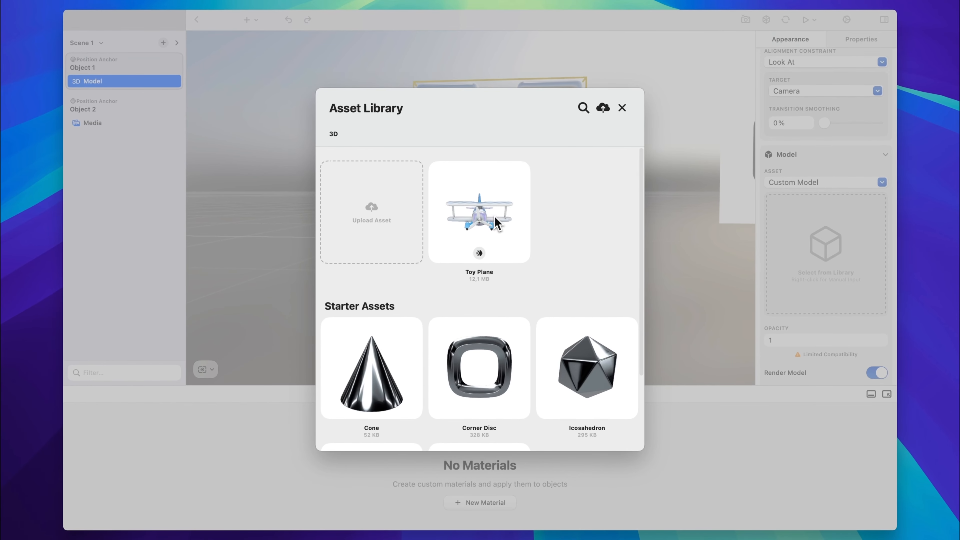
left_click(467, 214)
left_click(508, 297)
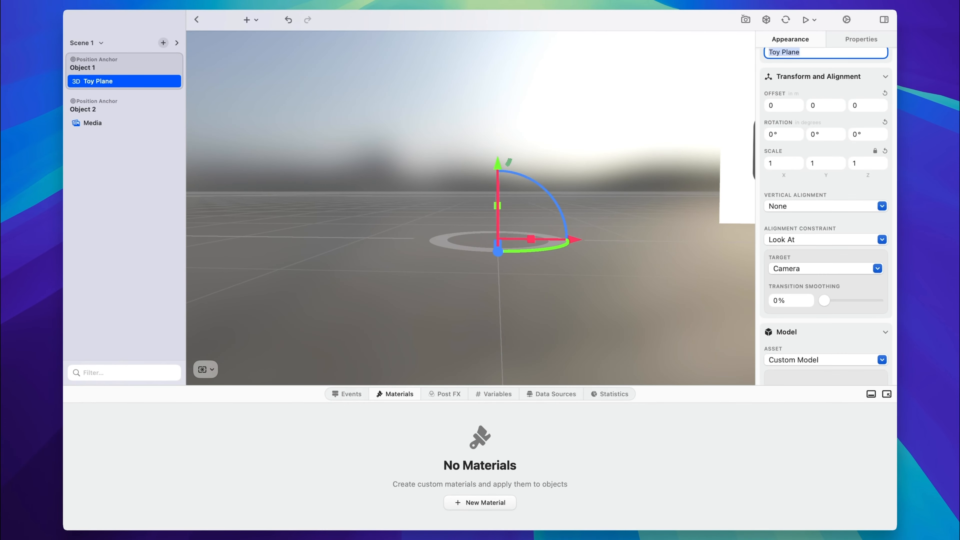
Raise the Toy Plane above the ground to a vertical offset of about 0,347 m and view it without its selection outline
left_click_drag(500, 165, 498, 113)
scroll(416, 137, "up", 5)
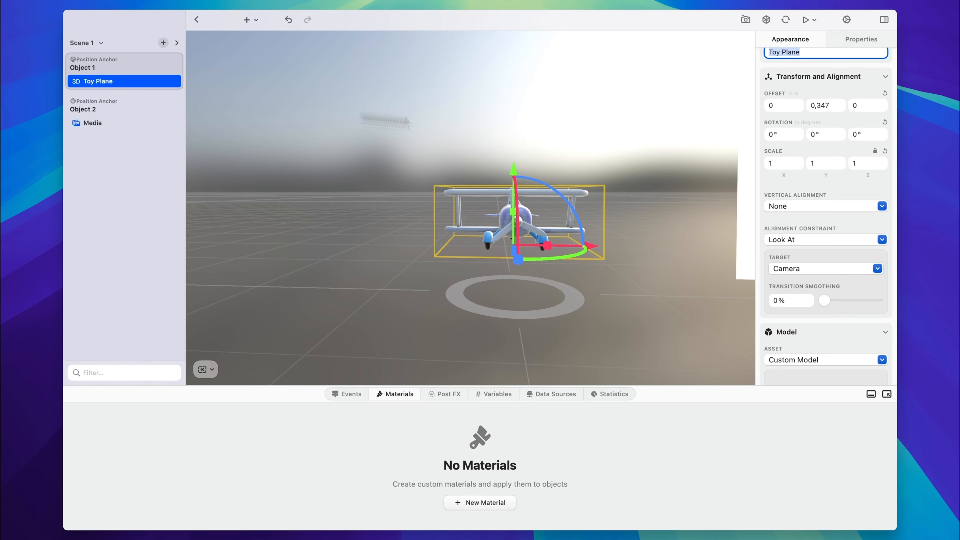
scroll(837, 148, "up", 3)
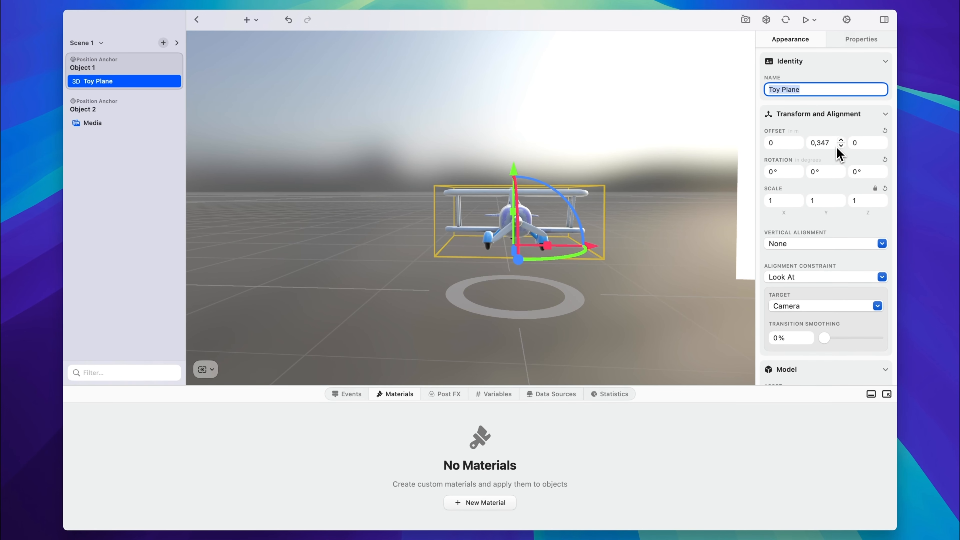
scroll(836, 146, "down", 5)
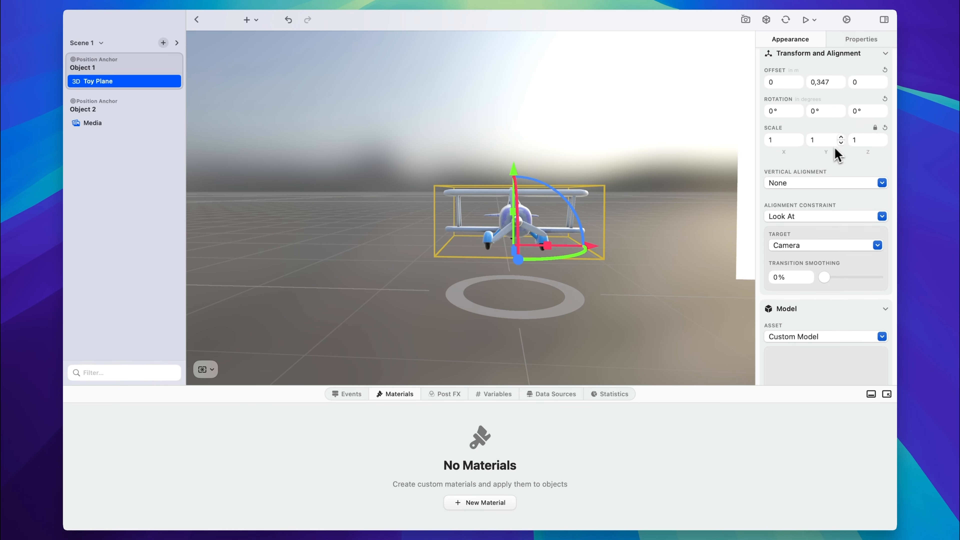
scroll(817, 139, "down", 8)
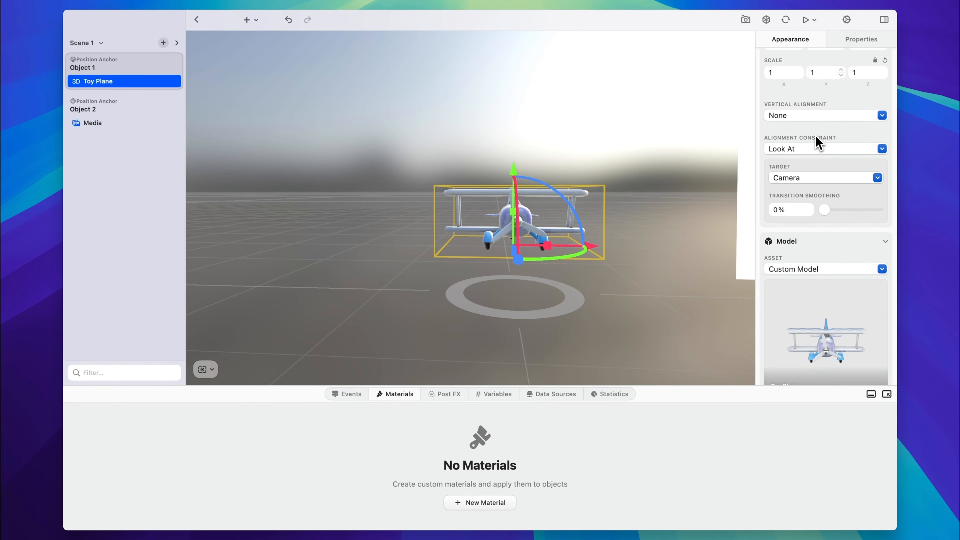
left_click(573, 136)
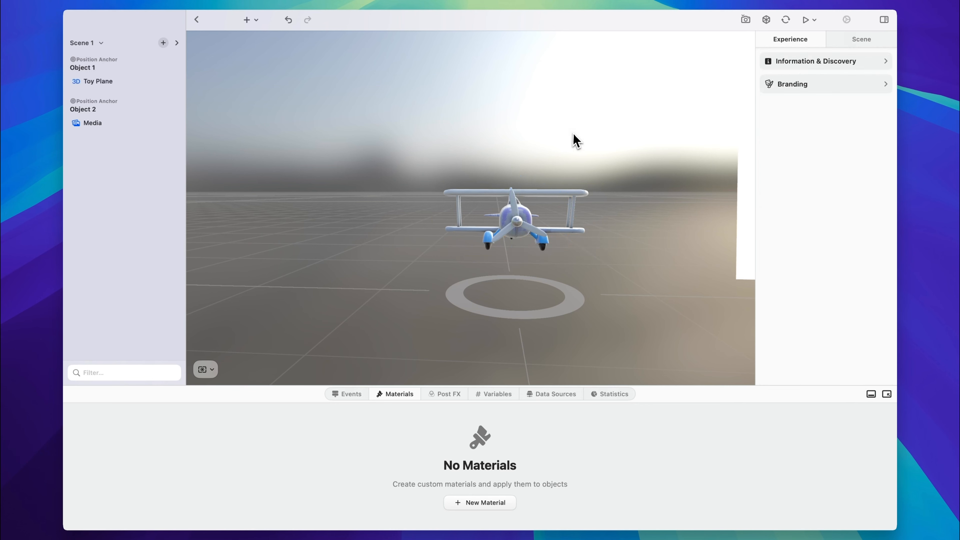
left_click(485, 219)
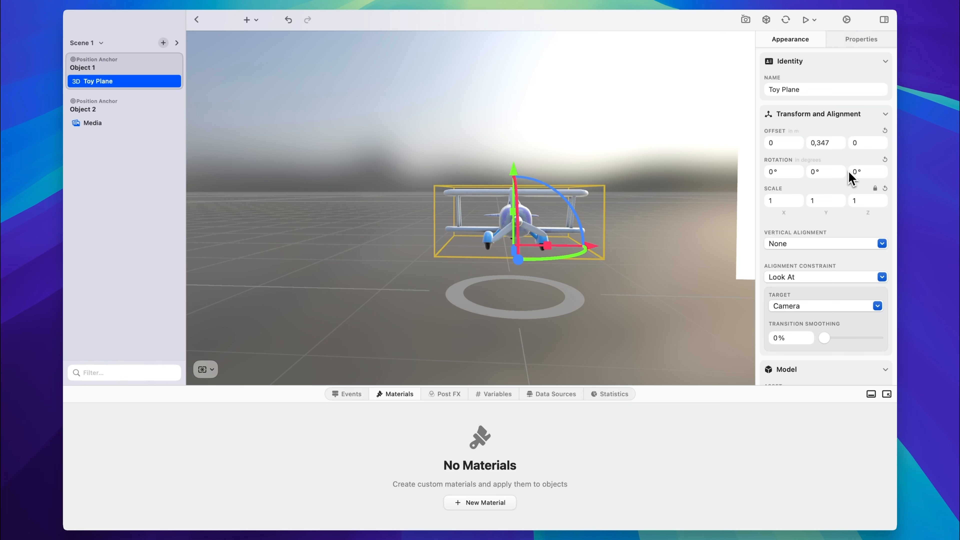
Set the Toy Plane's opacity to 0,5 and inspect its transparency up close
scroll(793, 265, "down", 10)
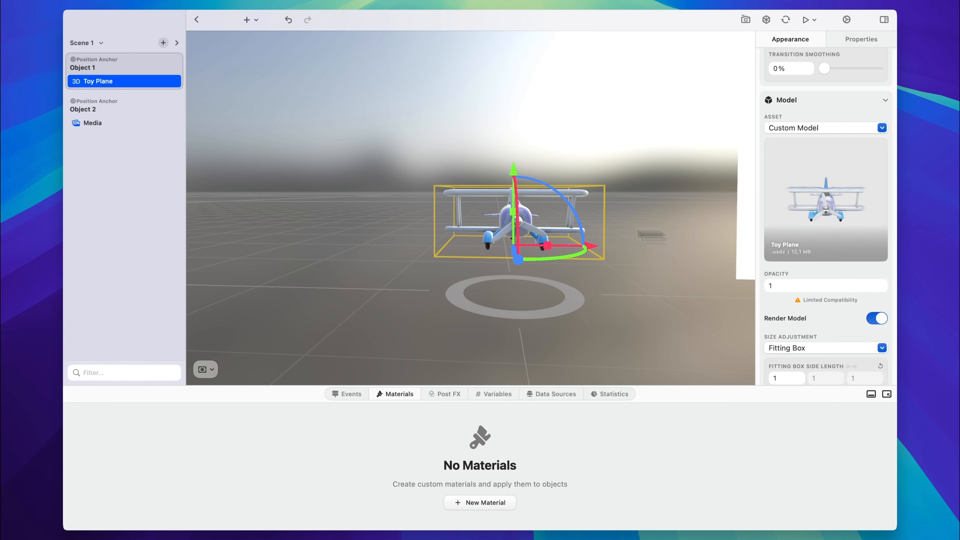
scroll(816, 243, "down", 3)
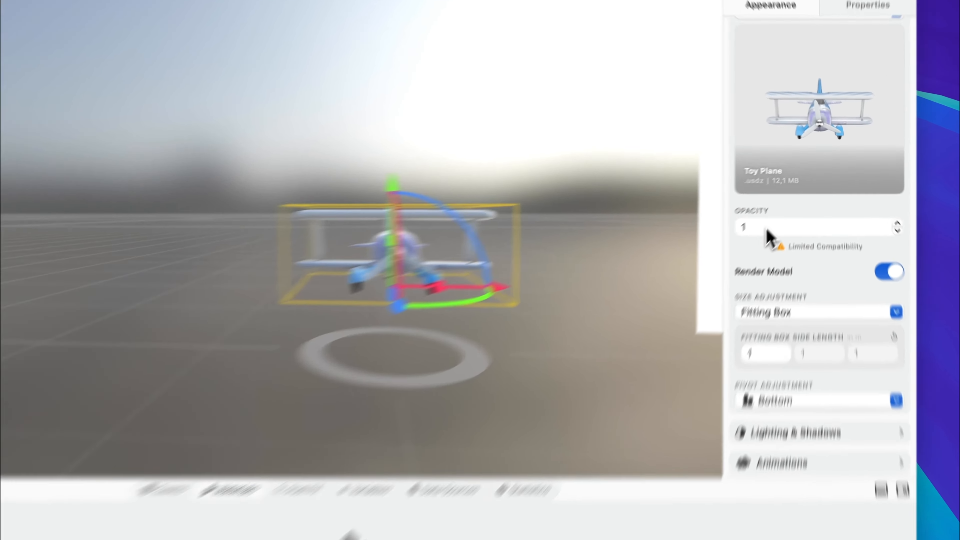
left_click(787, 204)
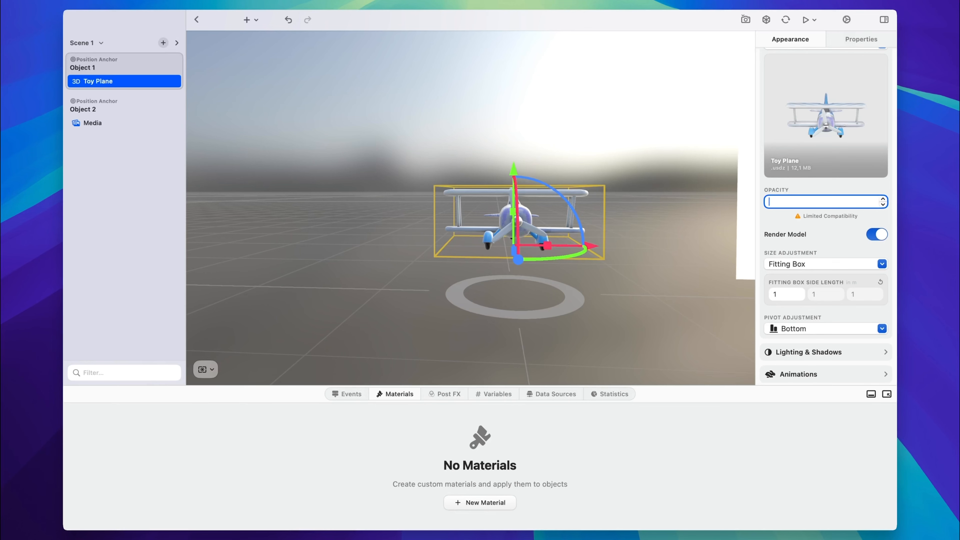
type(",5")
key("Return")
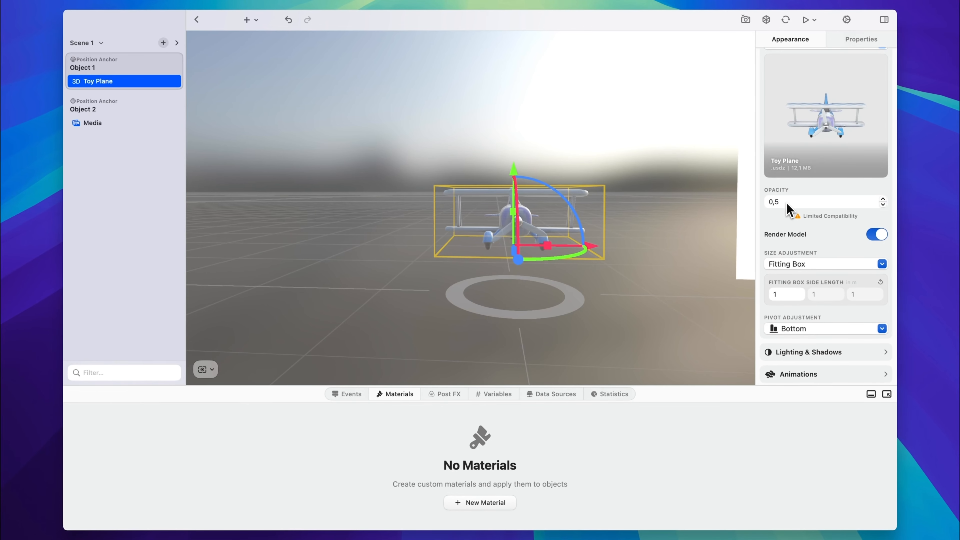
scroll(593, 242, "up", 5)
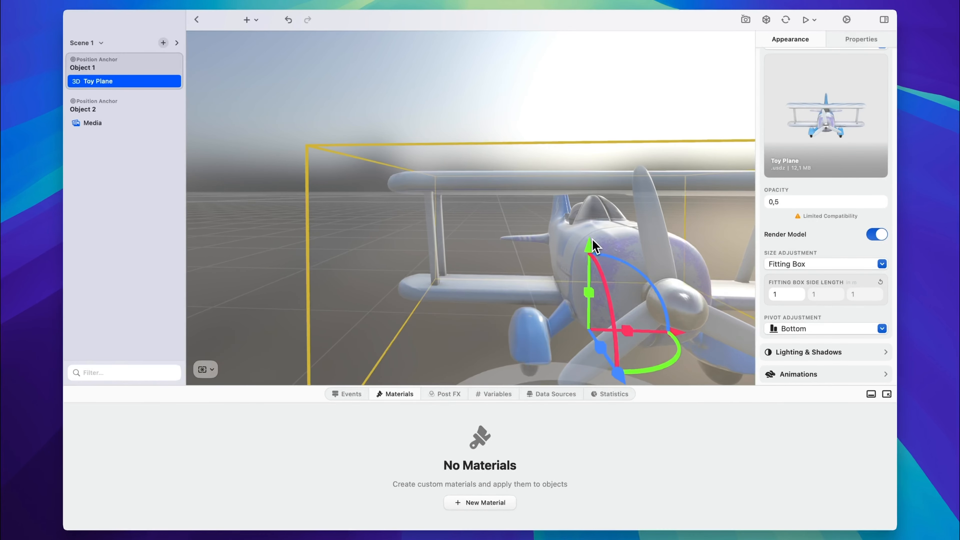
Set the Toy Plane's opacity to 1
left_click(787, 203)
type("1")
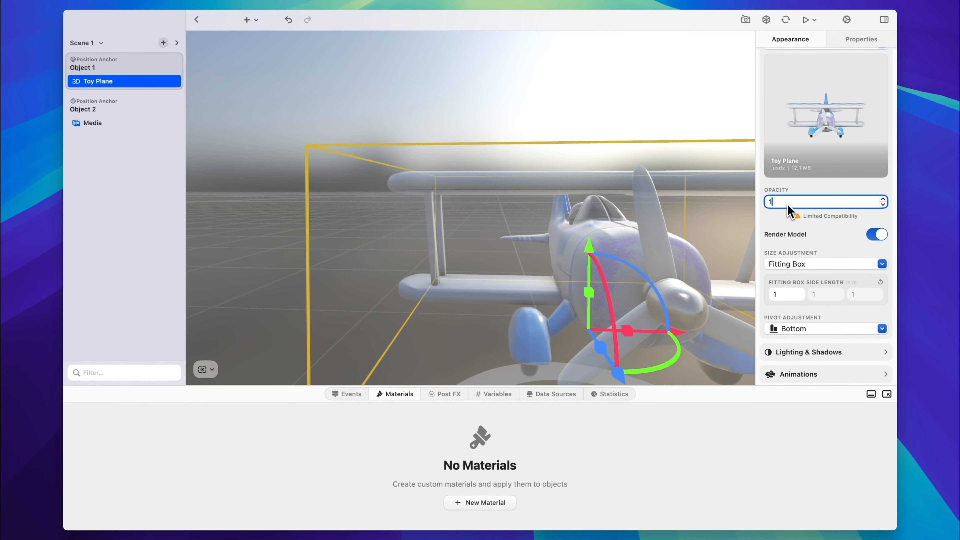
key("Return")
Inspect the Toy Plane from different angles and distances to check how it faces the camera
left_click_drag(671, 228, 660, 230)
scroll(660, 229, "down", 6)
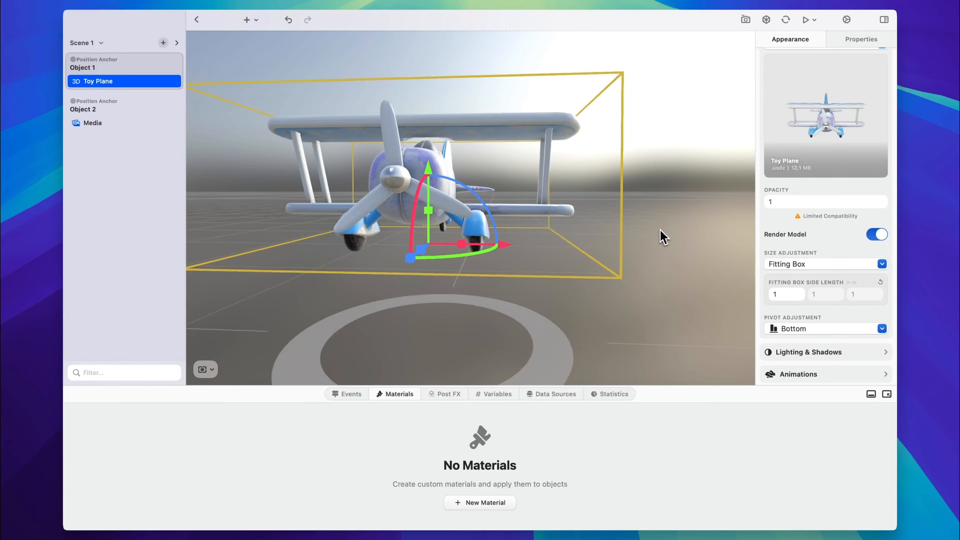
scroll(660, 229, "left", 4)
scroll(513, 244, "up", 5)
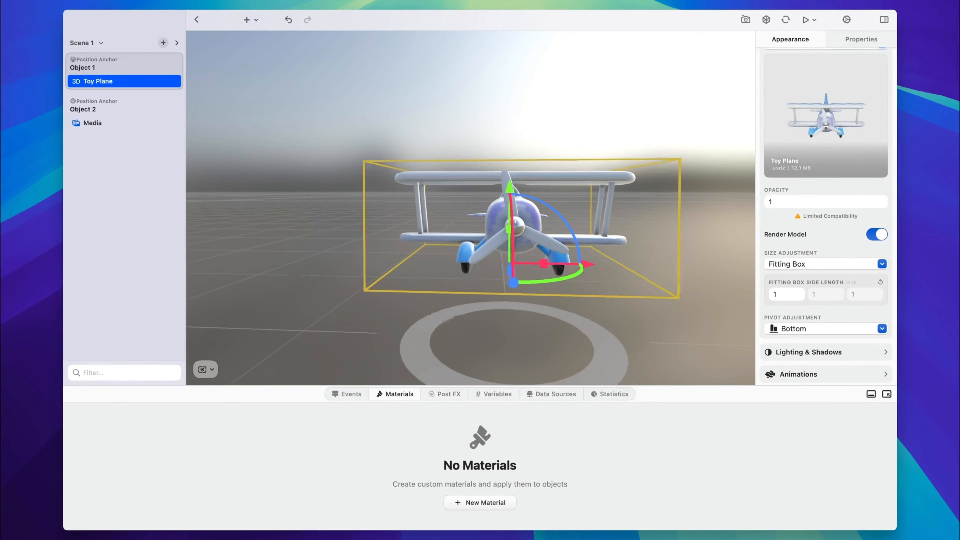
scroll(513, 244, "right", 5)
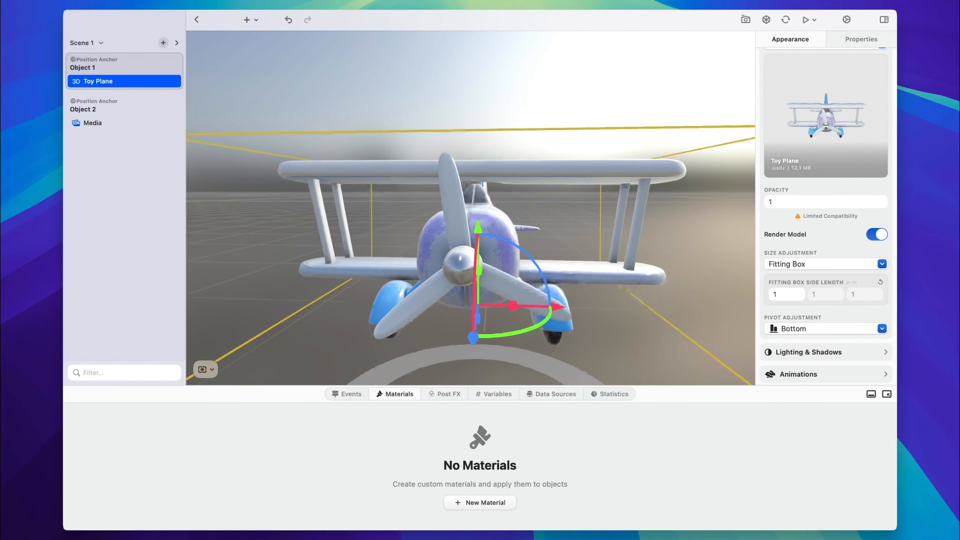
scroll(513, 244, "left", 5)
scroll(513, 244, "right", 3)
scroll(663, 234, "right", 3)
scroll(662, 233, "up", 2)
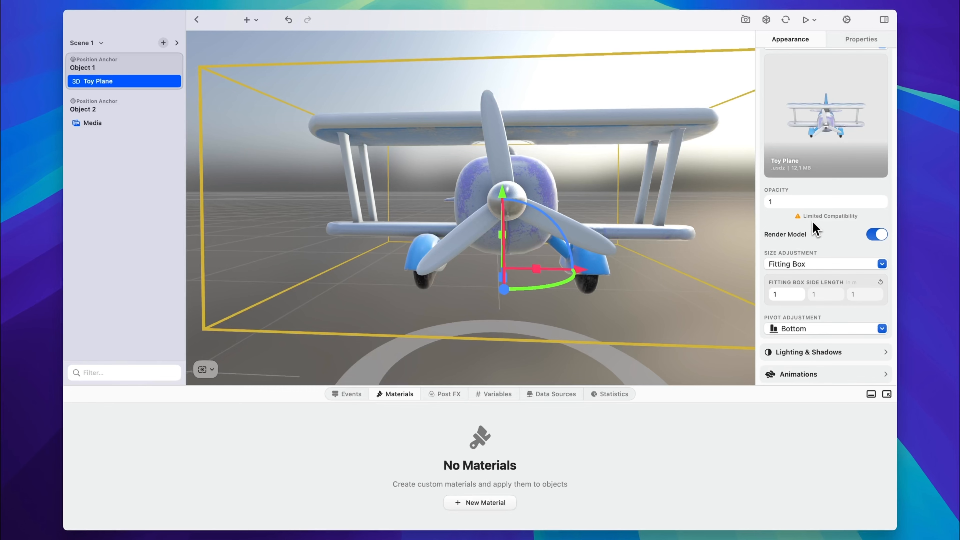
Examine the platform compatibility details of the model's opacity setting
left_click(843, 217)
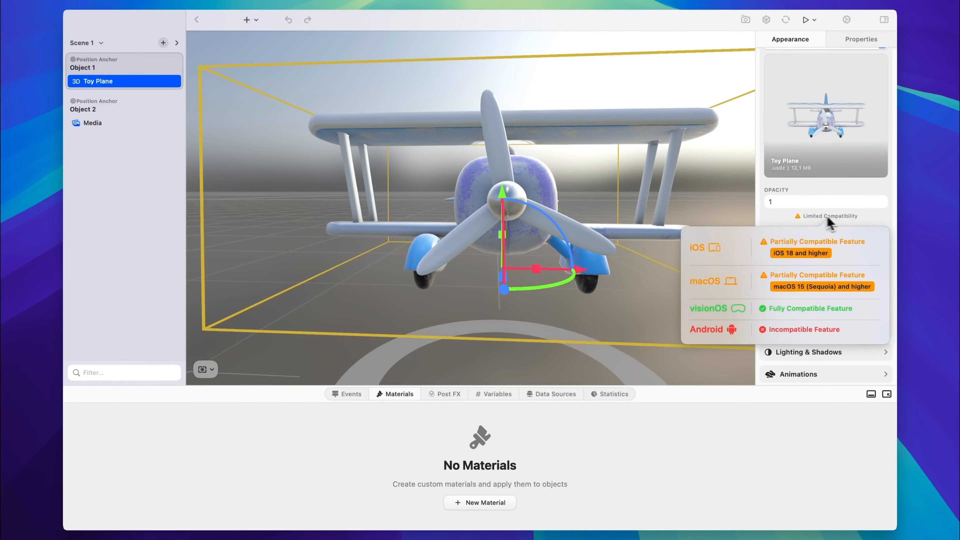
left_click(781, 221)
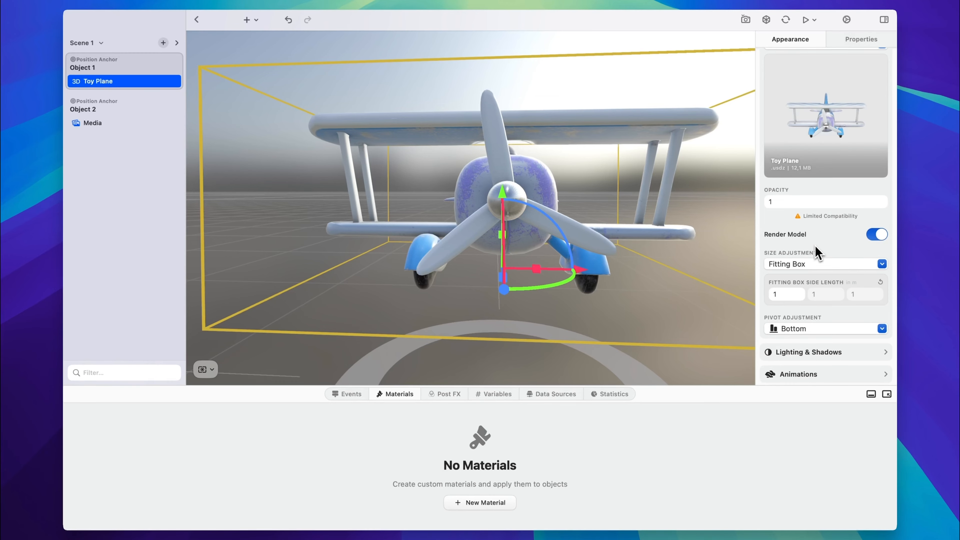
Review the size adjustment options and set the Toy Plane's size adjustment to None
scroll(816, 252, "down", 3)
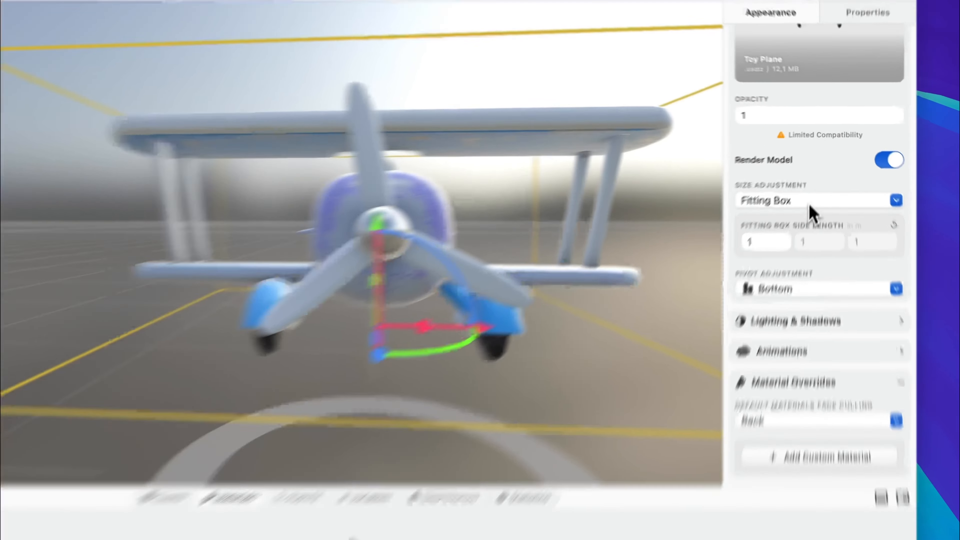
left_click(819, 178)
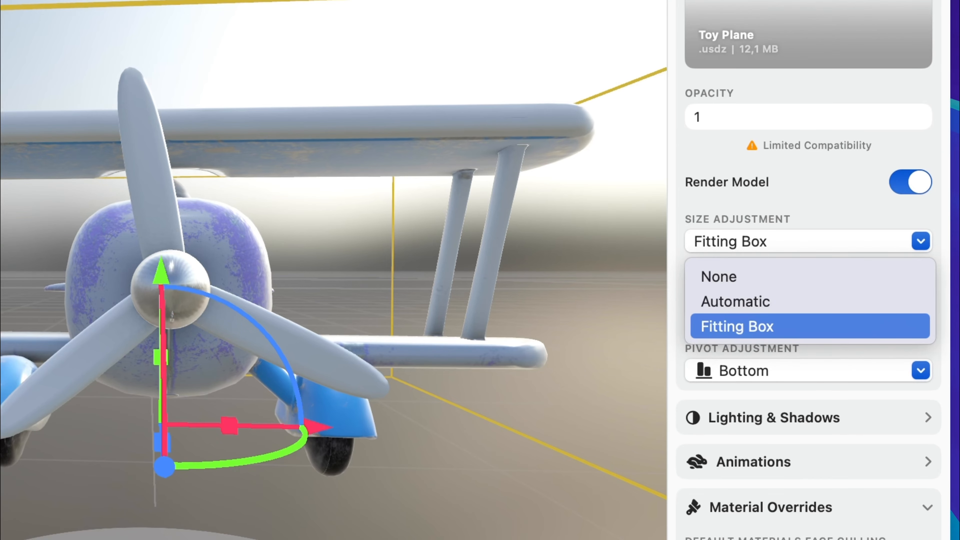
left_click(737, 326)
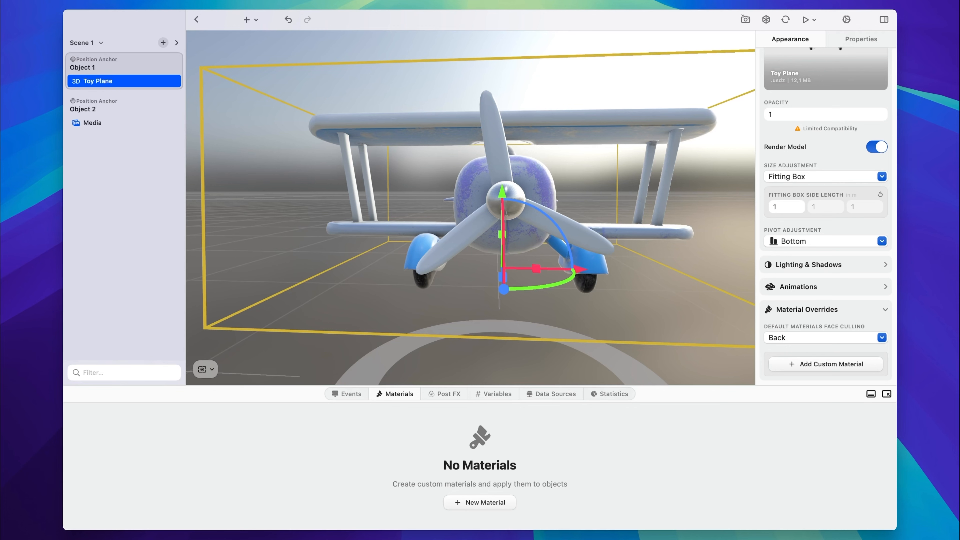
left_click(803, 178)
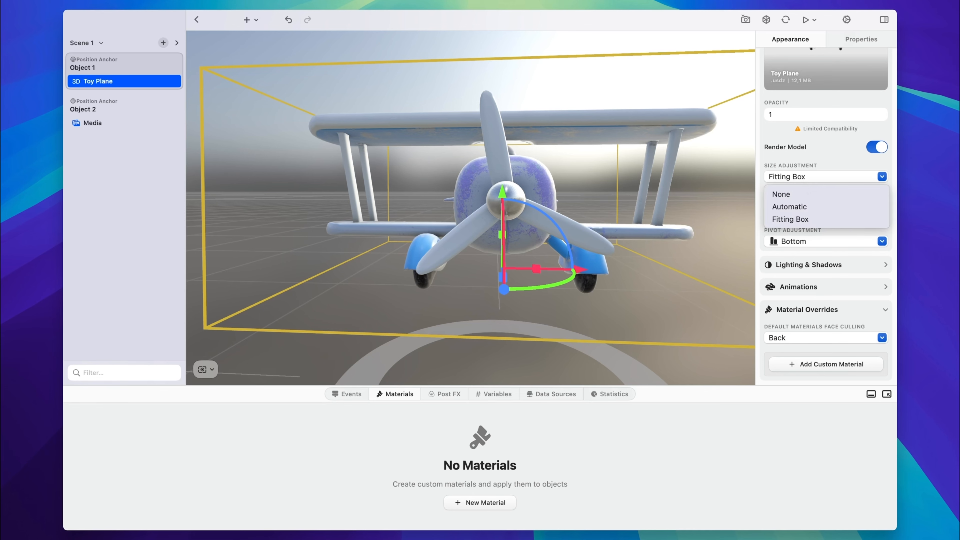
left_click(794, 194)
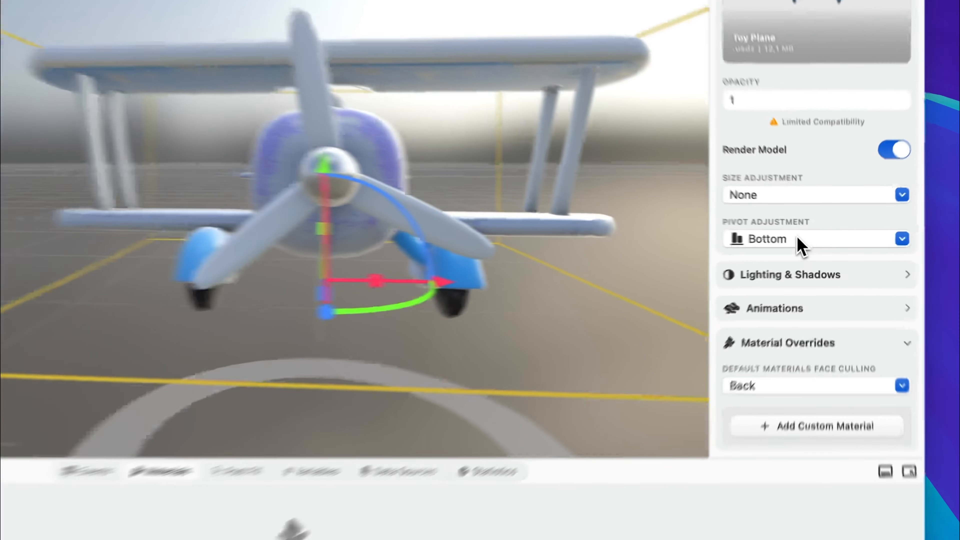
Set the Toy Plane's pivot adjustment to Top and check where the pivot sits on the model
left_click(809, 242)
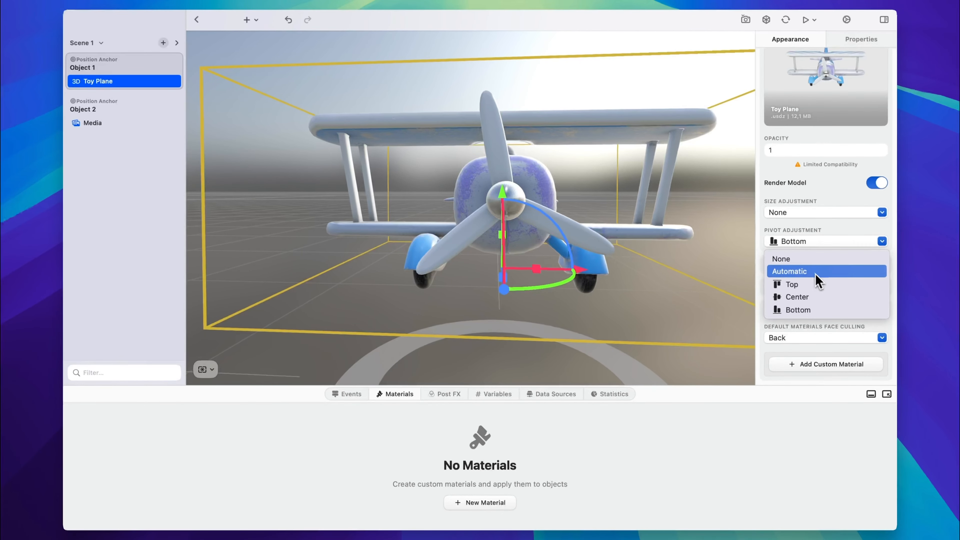
left_click(822, 289)
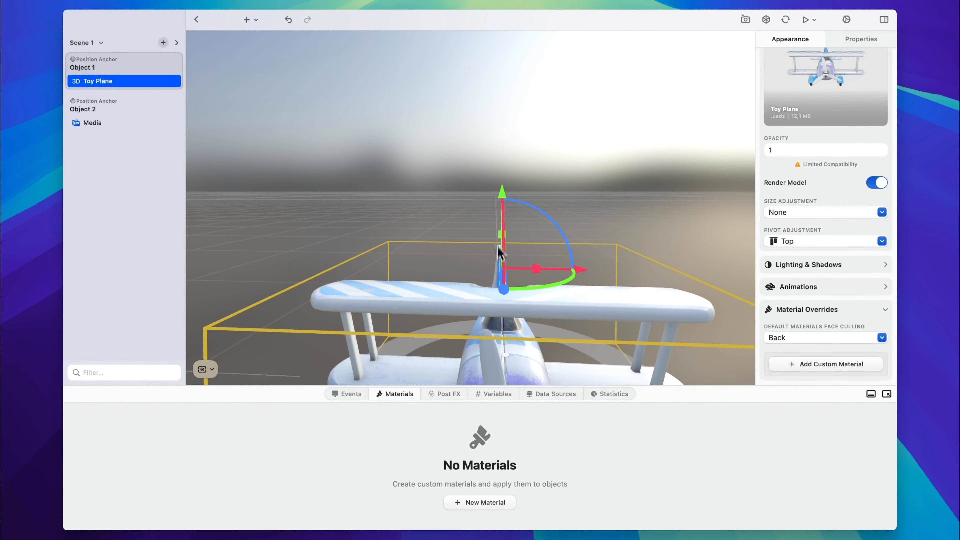
scroll(559, 278, "down", 10)
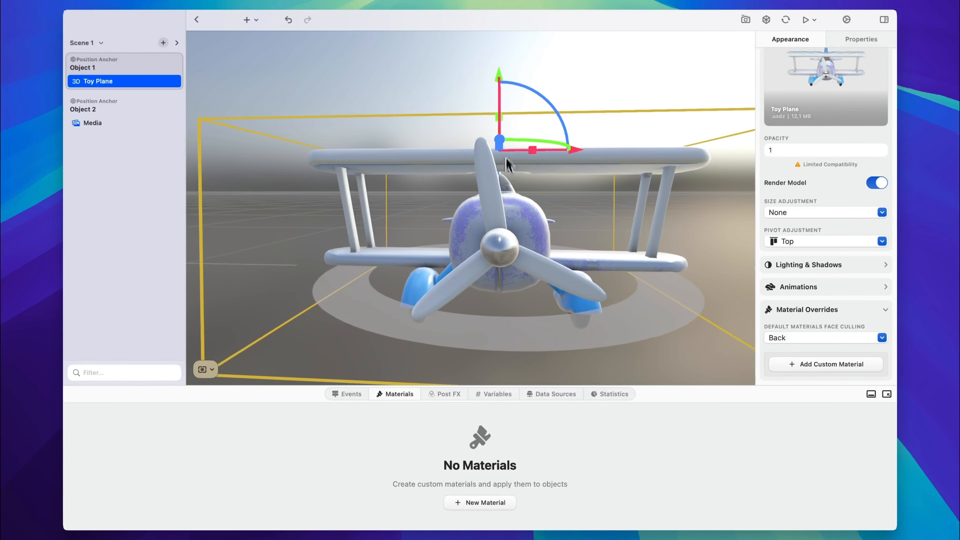
Try the Toy Plane's pivot adjustment at Center, settle on Bottom, and check where the pivot sits on the model
left_click(822, 242)
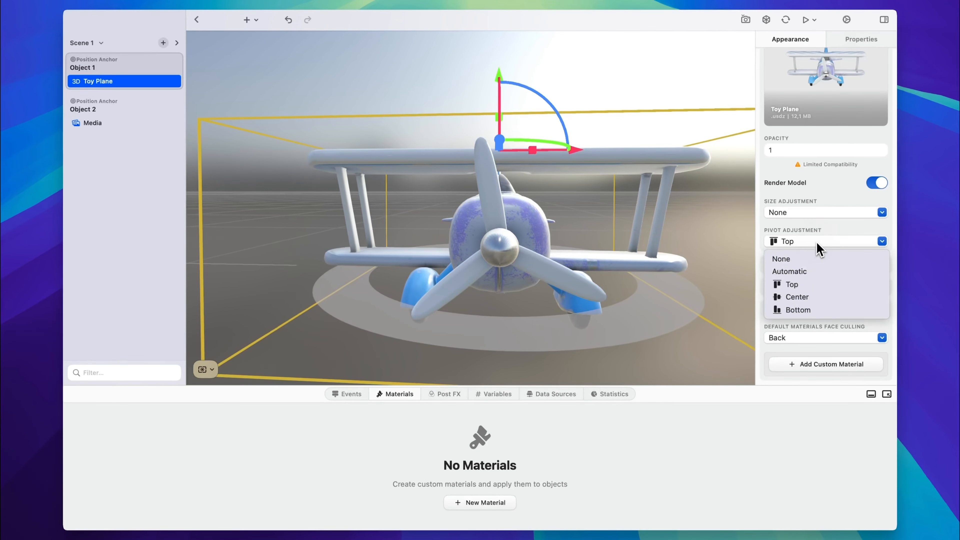
left_click(818, 297)
left_click(845, 245)
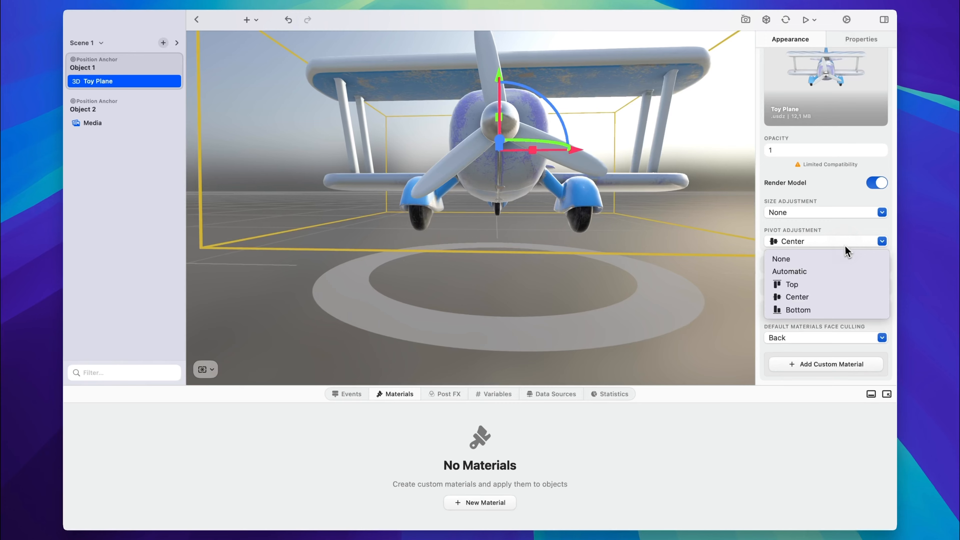
left_click(837, 310)
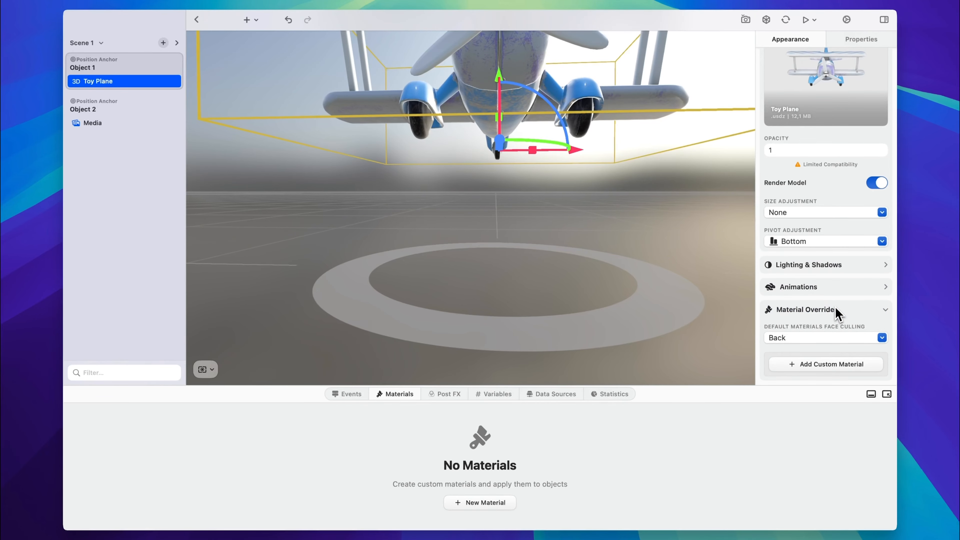
scroll(711, 273, "up", 5)
scroll(711, 273, "down", 3)
scroll(711, 273, "down", 5)
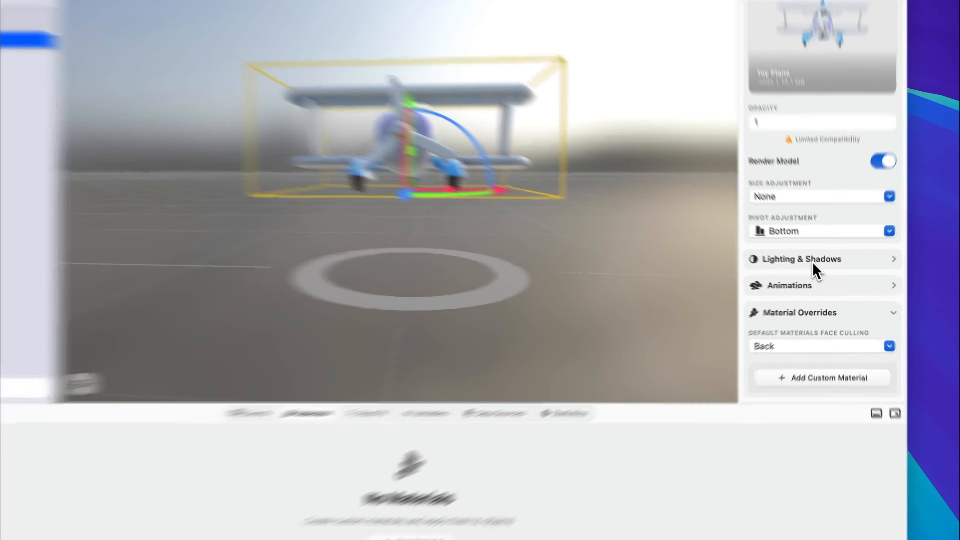
Examine the Toy Plane's lighting and shadow settings, covering dynamic light shadows and casting and receiving grounding shadows
left_click(818, 269)
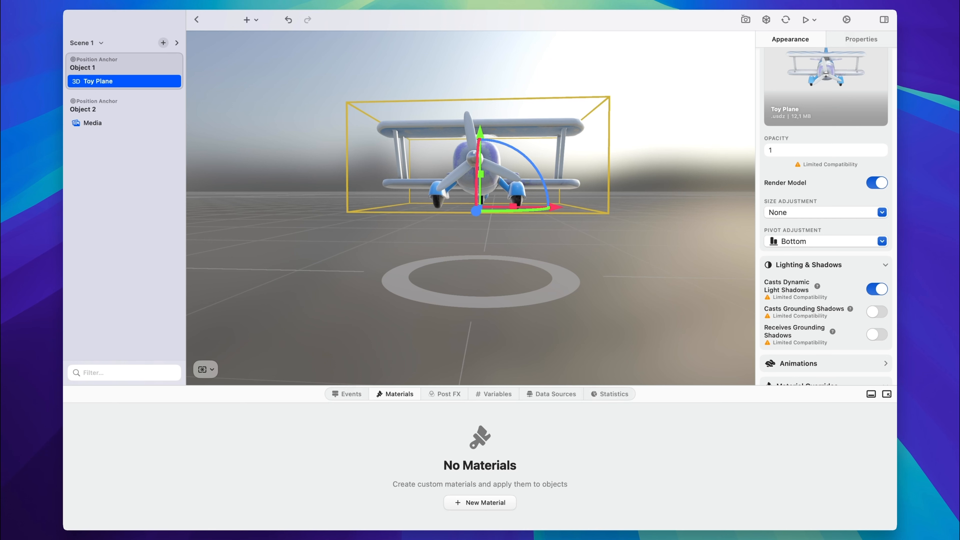
scroll(809, 303, "down", 4)
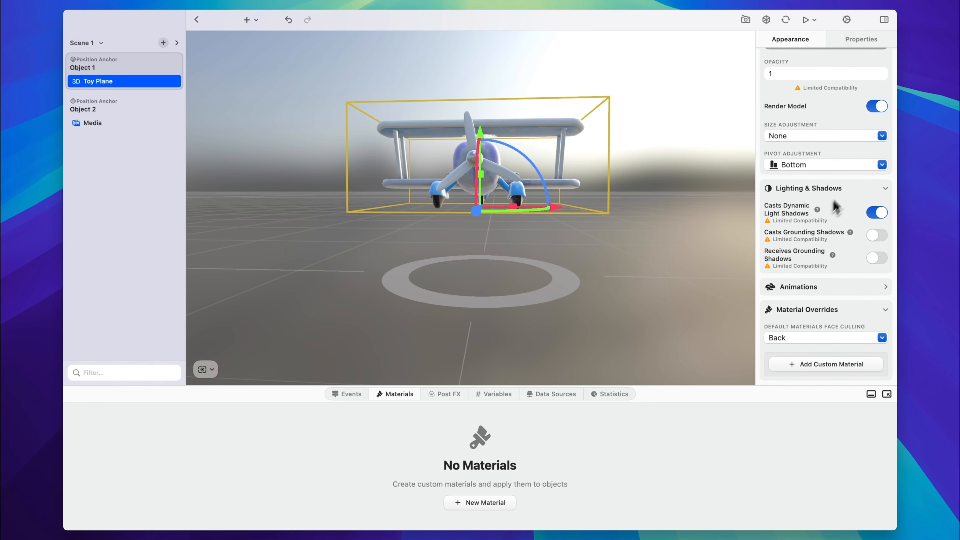
left_click(885, 191)
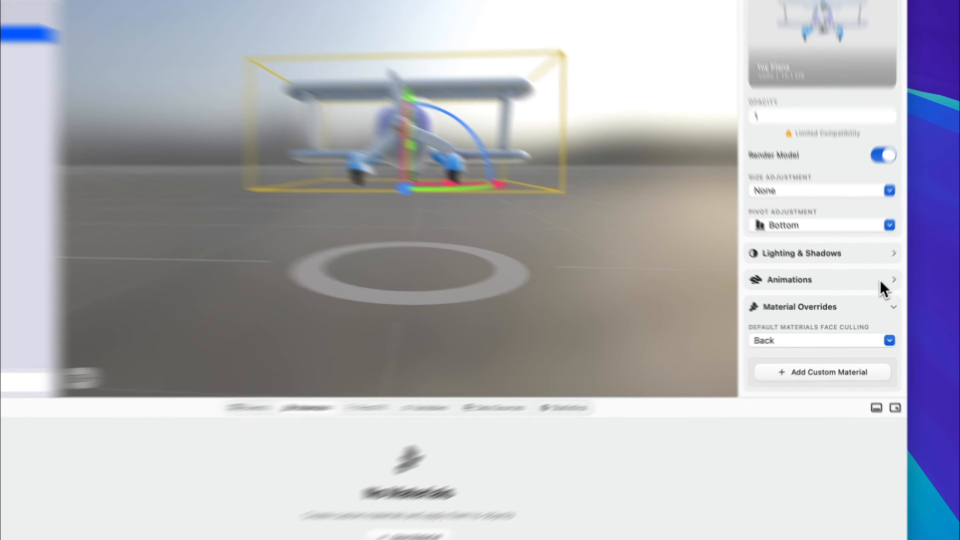
Examine the Toy Plane's animation settings and review the available reveal animation options
left_click(884, 287)
scroll(843, 301, "down", 5)
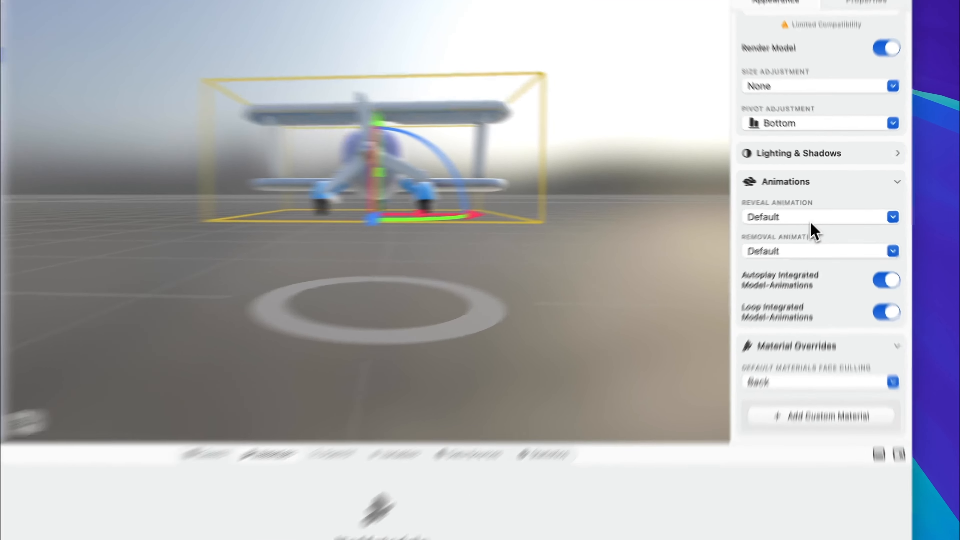
left_click(819, 210)
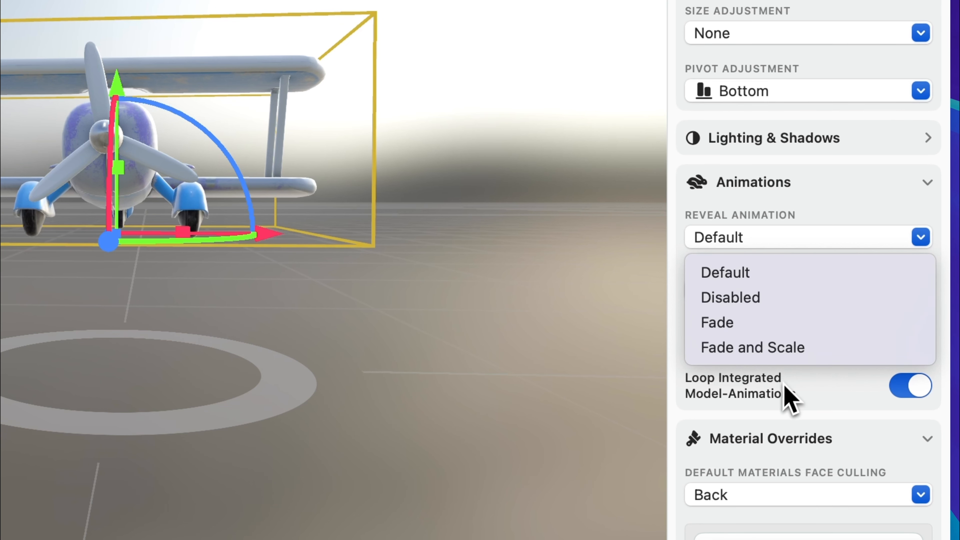
left_click(827, 210)
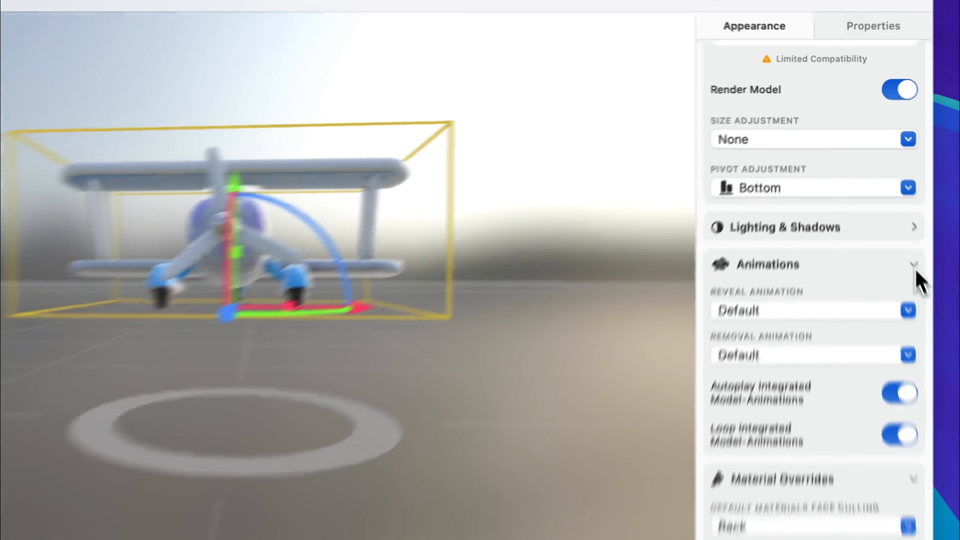
left_click(927, 182)
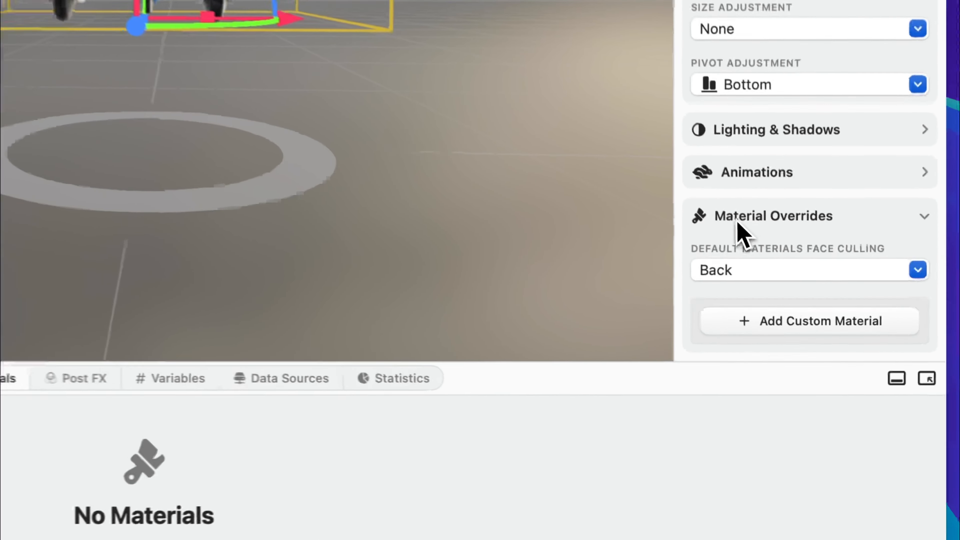
Review the face culling options for the Toy Plane's default materials
left_click(831, 268)
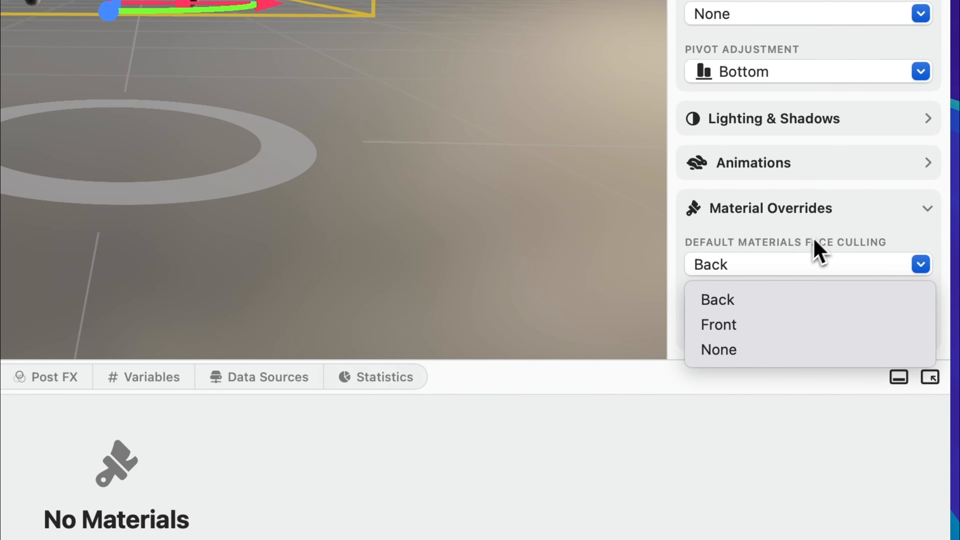
left_click(819, 265)
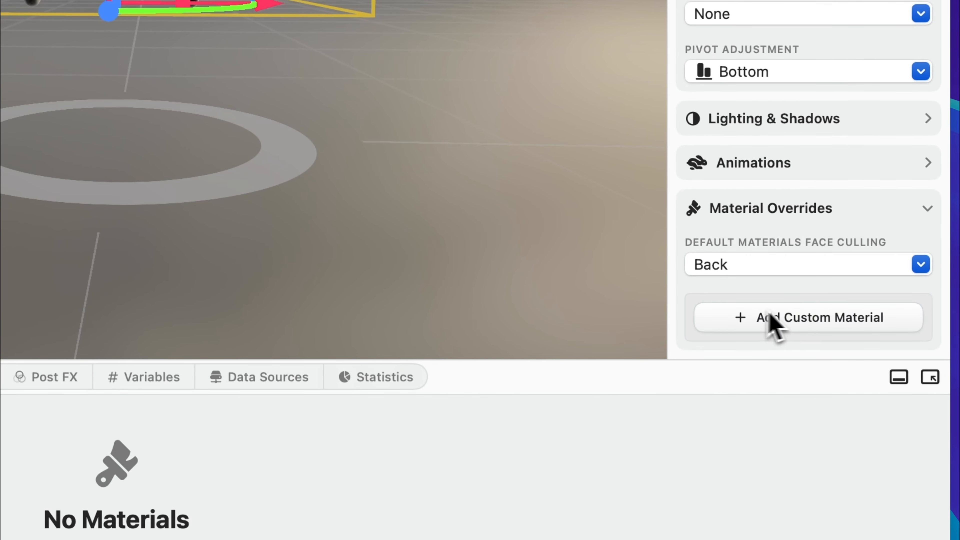